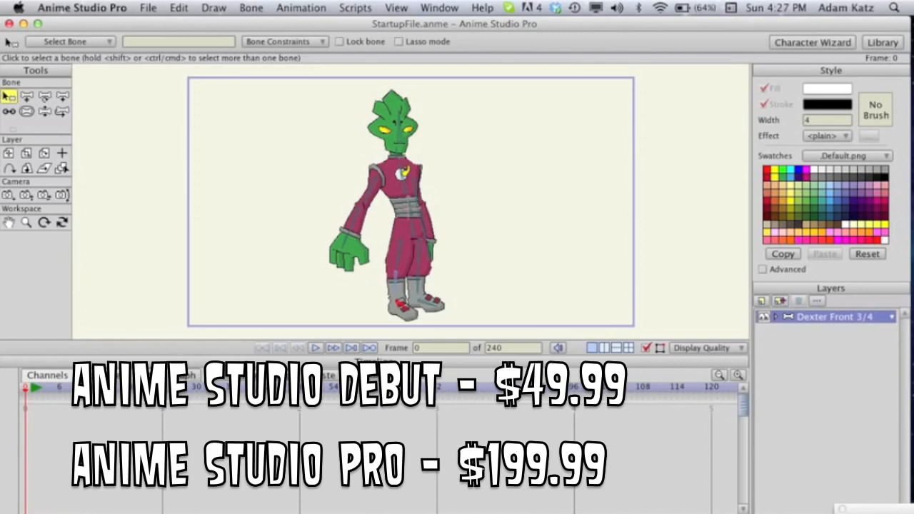
Step: Offset the forearm bone of the character's near arm so the hand moves up beside the head
left_click(31, 387)
left_click(24, 387)
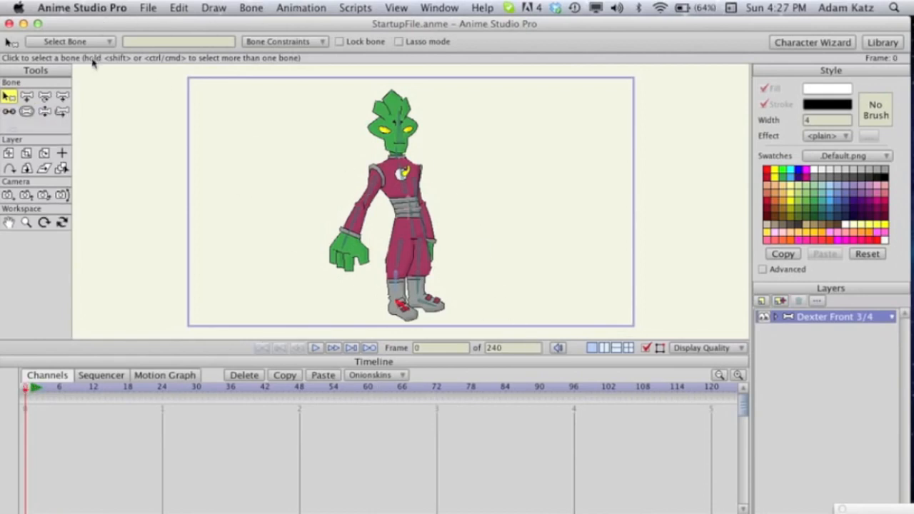
left_click(61, 111)
left_click_drag(336, 184, 299, 113)
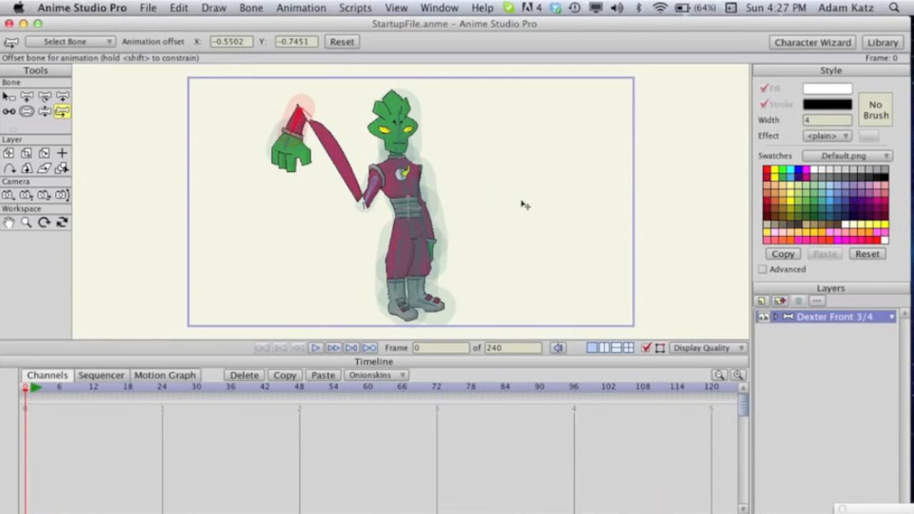
Step: Switch to Photoshop and create a new 7 x 5 inch document at default size, with the Brush tool active
mouse_move(546, 503)
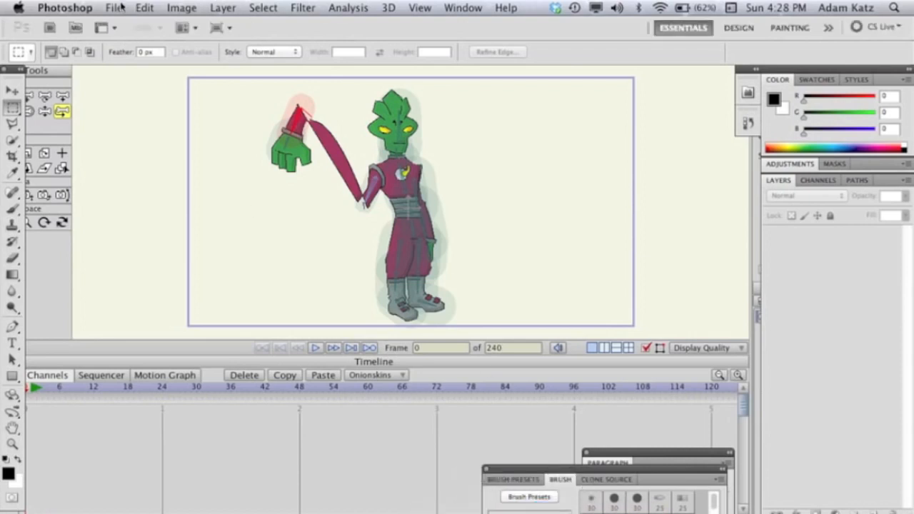
left_click(115, 9)
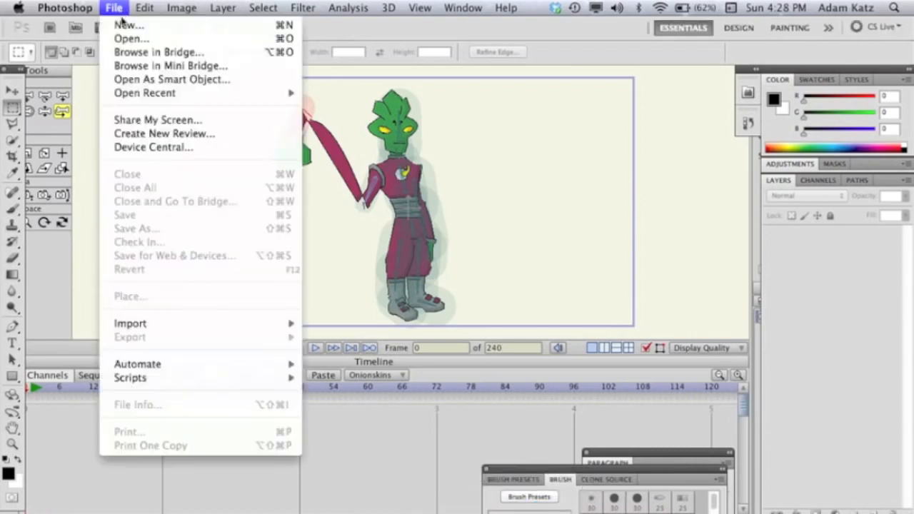
left_click(136, 31)
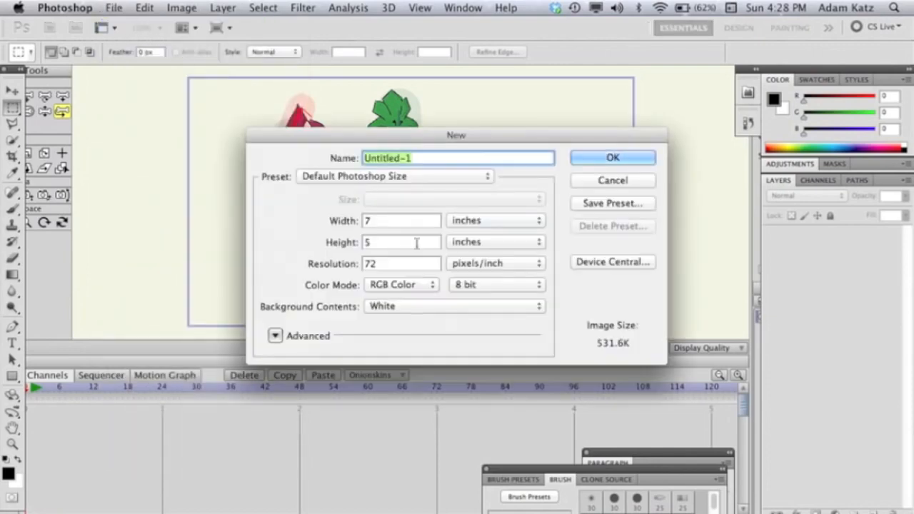
key("Return")
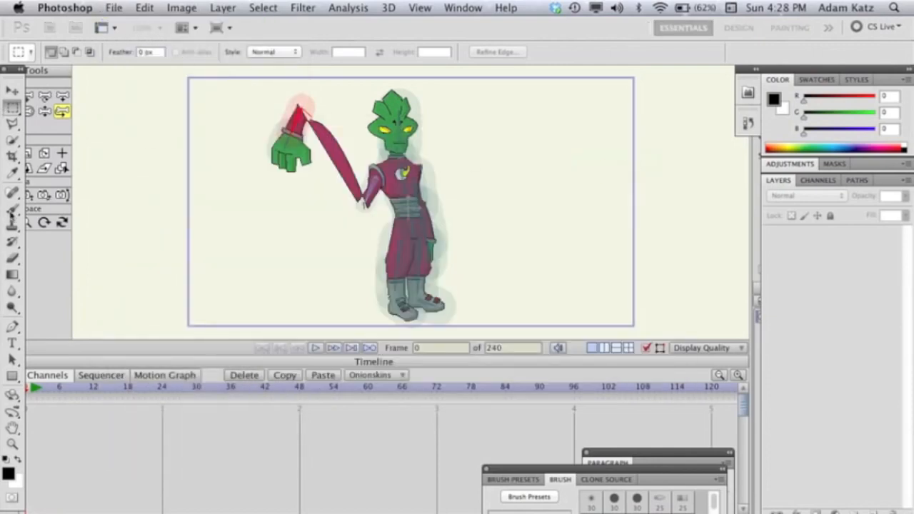
key("b")
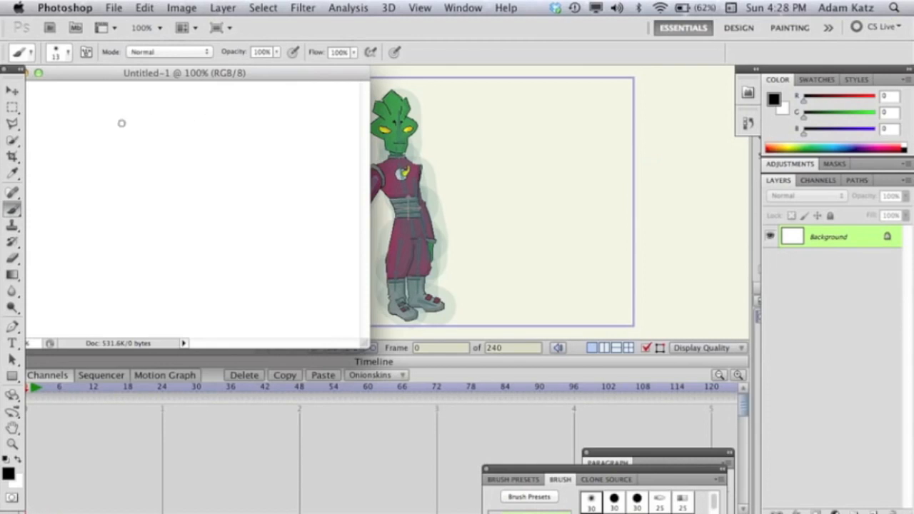
Step: Paint a simple black stick figure with a rounded head, arms, body, legs, two eyes and a mouth
left_click_drag(162, 95, 209, 106)
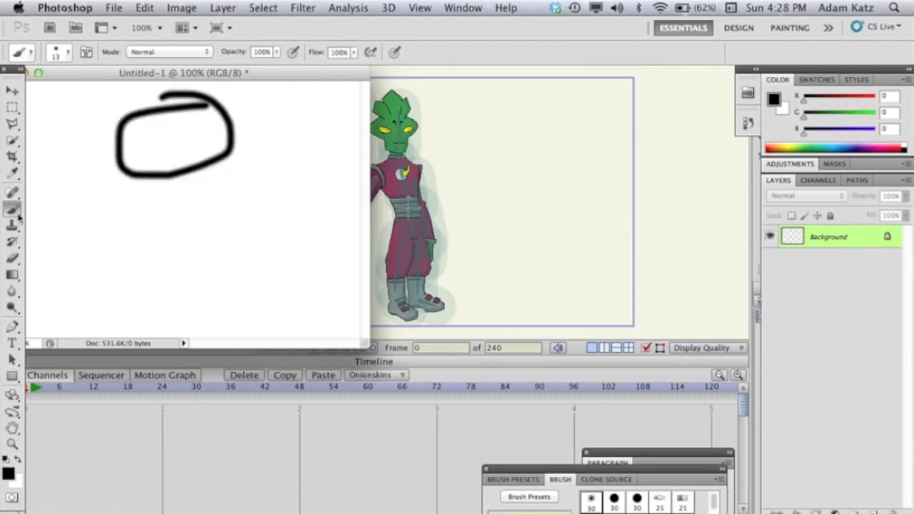
mouse_move(169, 172)
left_mouse_down()
mouse_move(133, 221)
mouse_move(250, 202)
left_mouse_up()
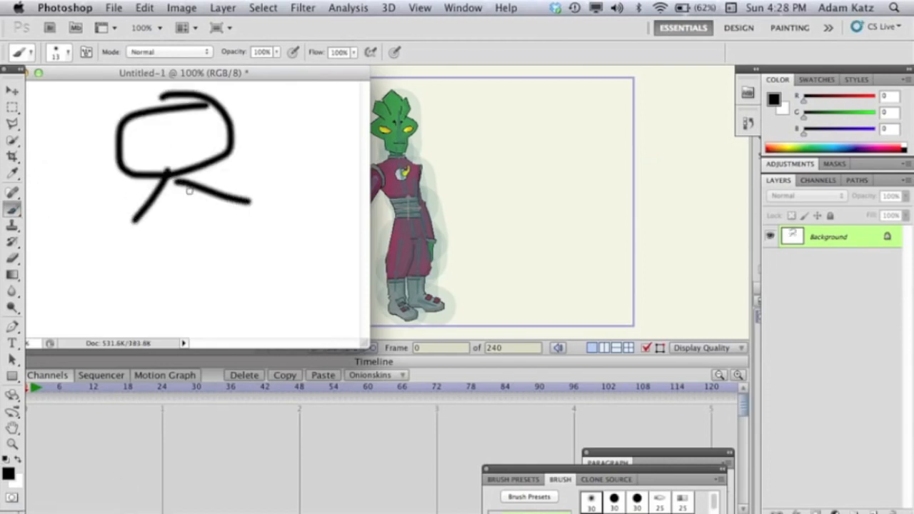
left_click_drag(190, 186, 179, 290)
left_click_drag(192, 248, 250, 278)
left_click(160, 127)
left_click(207, 121)
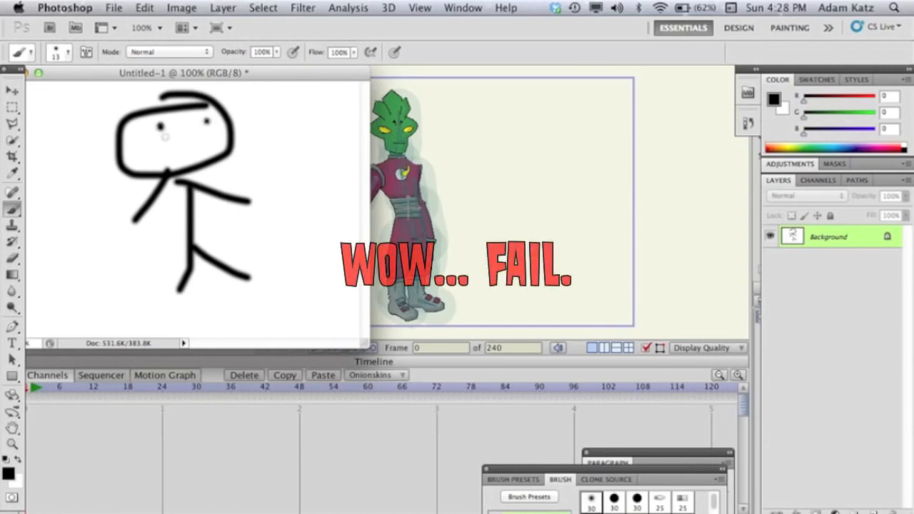
left_click_drag(147, 155, 223, 151)
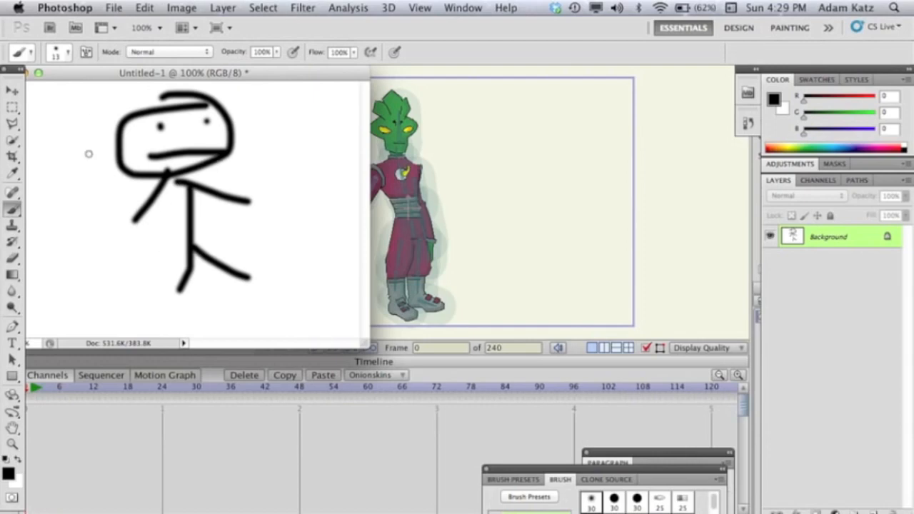
Step: Close the stick-figure drawing without saving and create a new blank document with the default settings
left_click_drag(169, 73, 284, 74)
left_click(125, 74)
left_click(400, 207)
left_click(84, 7)
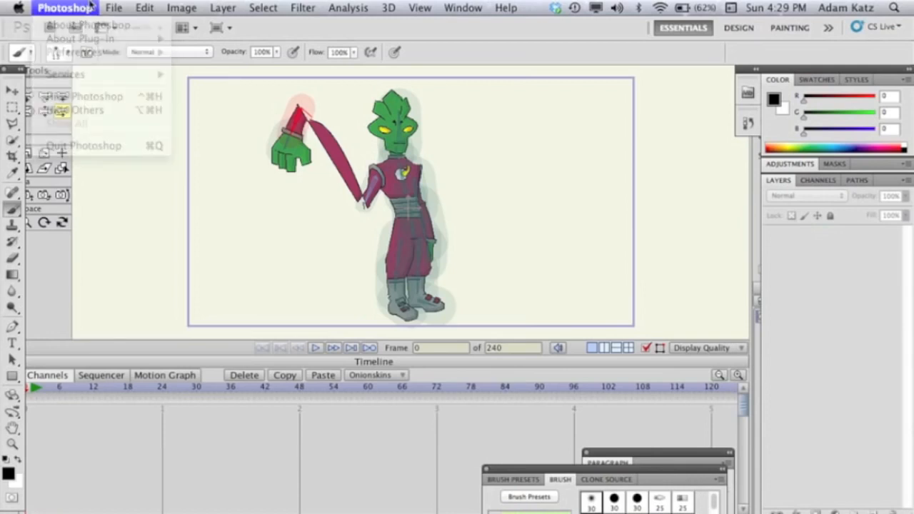
key("super+n")
left_click(612, 157)
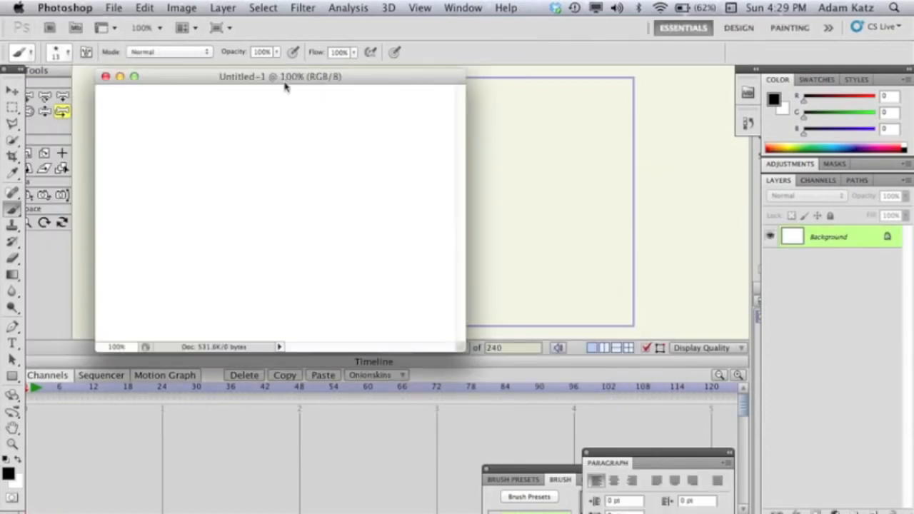
Step: Set the brush to 32 px with 100% hardness and paint a straight black arm ending in a round hand
left_click(68, 52)
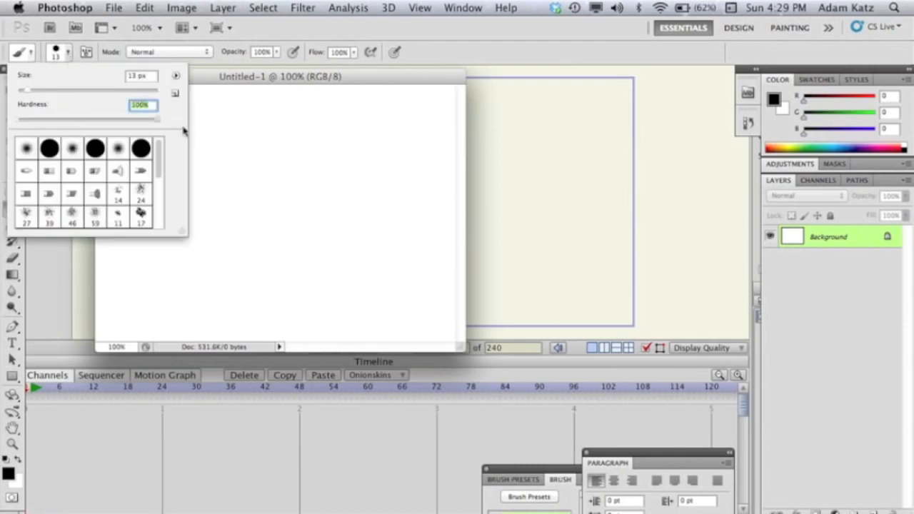
left_click_drag(34, 96, 39, 94)
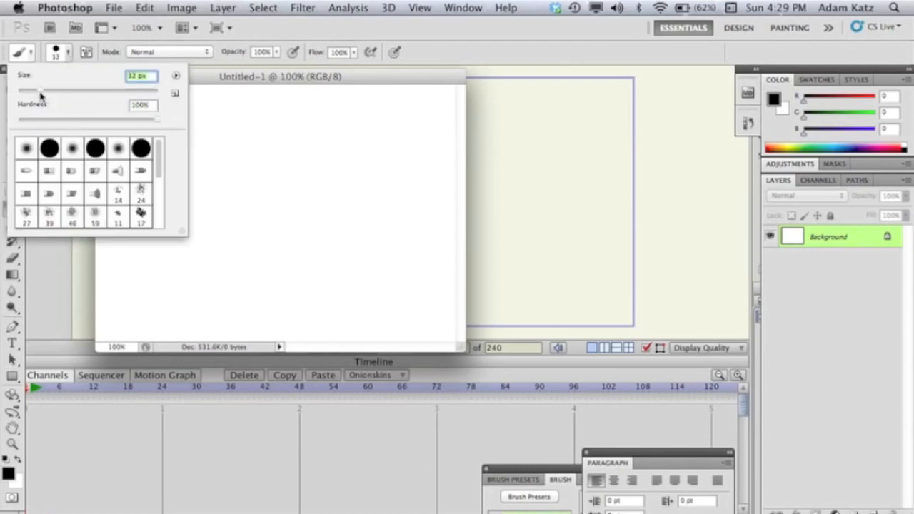
left_click(264, 120)
mouse_move(261, 108)
left_mouse_down()
mouse_move(256, 240)
mouse_move(224, 291)
mouse_move(268, 254)
mouse_move(228, 279)
left_mouse_up()
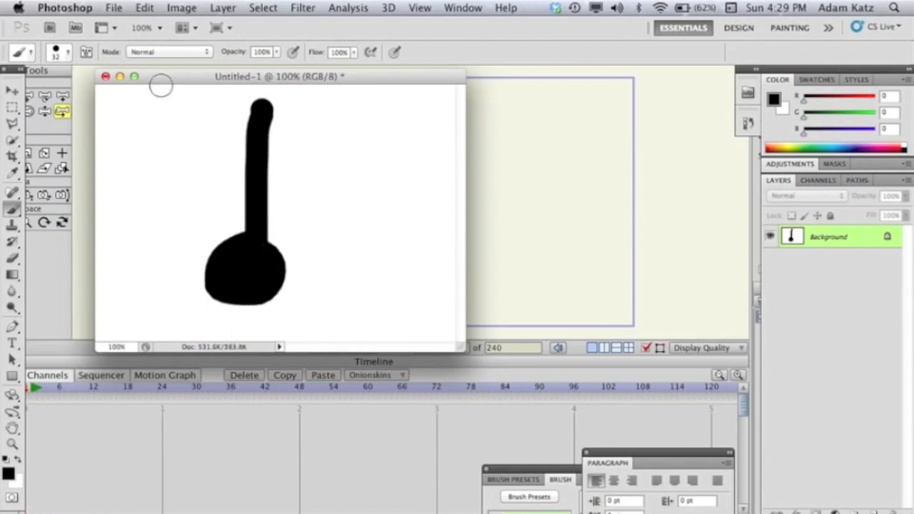
Step: Set the eraser to 45 px and erase the straight arm from the canvas
left_click_drag(13, 260, 52, 258)
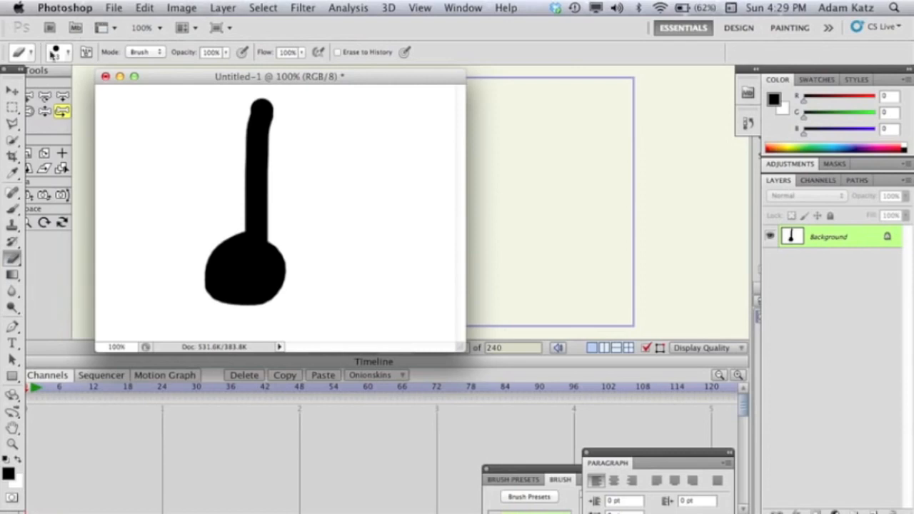
left_click(56, 52)
left_click_drag(43, 91, 53, 91)
mouse_move(261, 112)
left_mouse_down()
mouse_move(190, 301)
mouse_move(271, 204)
mouse_move(208, 320)
mouse_move(257, 232)
mouse_move(289, 280)
mouse_move(252, 312)
left_mouse_up()
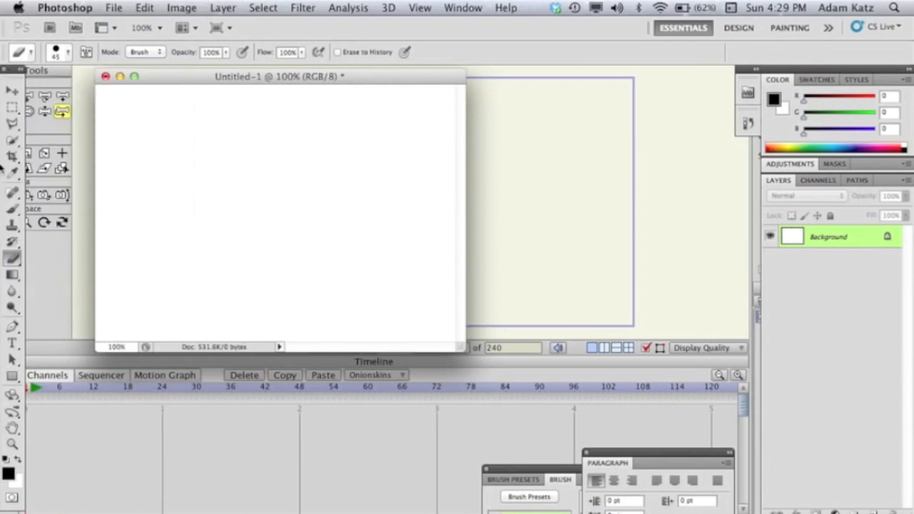
Step: Paint a bent black arm with an oval hand, and erase it
left_click(12, 209)
mouse_move(237, 191)
left_mouse_down()
mouse_move(322, 226)
mouse_move(337, 158)
mouse_move(399, 164)
mouse_move(386, 176)
mouse_move(343, 157)
left_mouse_up()
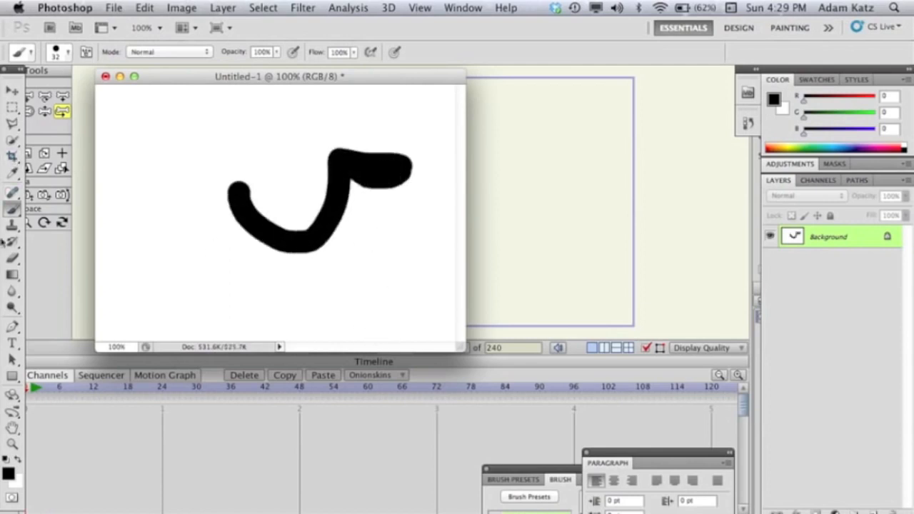
left_click(12, 260)
mouse_move(277, 237)
left_mouse_down()
mouse_move(260, 218)
mouse_move(224, 214)
mouse_move(312, 241)
mouse_move(307, 267)
mouse_move(333, 157)
mouse_move(424, 174)
left_mouse_up()
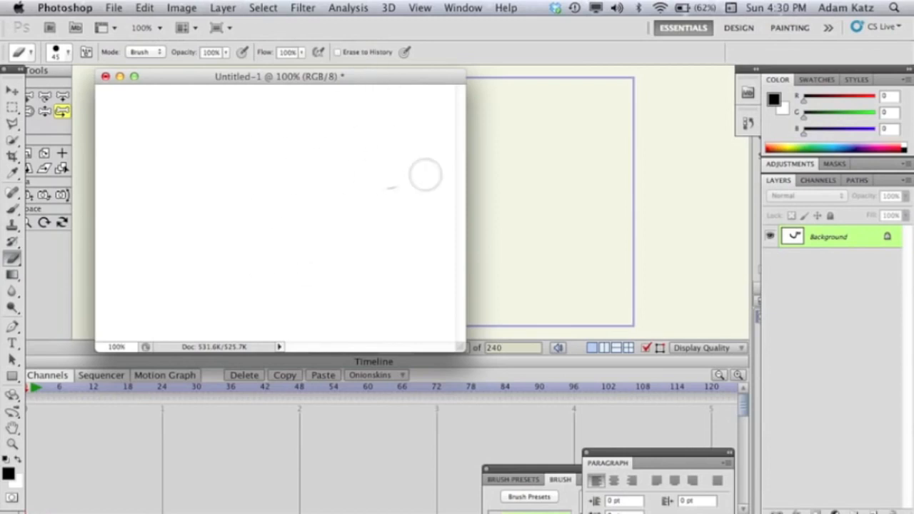
Step: Paint an upright black arm whose hand holds up two fingers, and erase it
left_click(14, 210)
mouse_move(278, 272)
left_mouse_down()
mouse_move(284, 247)
mouse_move(283, 156)
mouse_move(255, 151)
mouse_move(302, 143)
mouse_move(263, 146)
mouse_move(257, 113)
mouse_move(272, 125)
mouse_move(293, 95)
mouse_move(282, 127)
left_mouse_up()
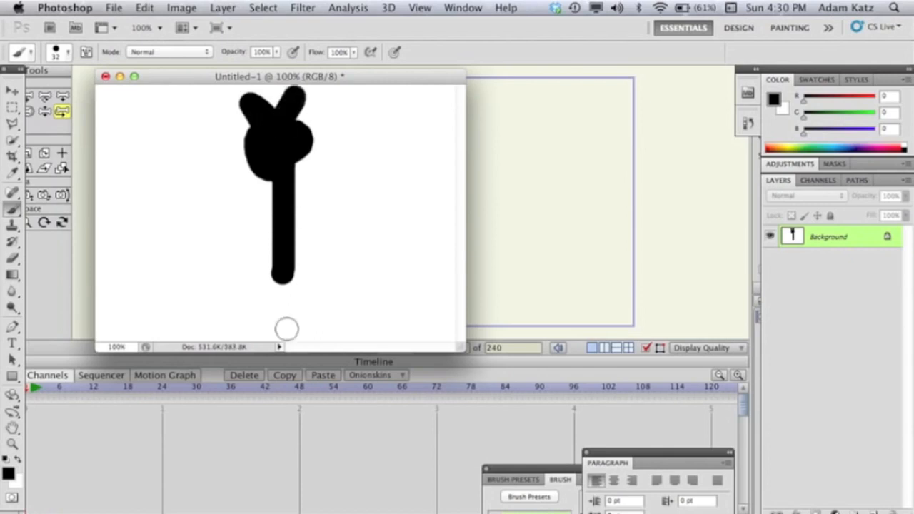
left_click(12, 258)
mouse_move(283, 284)
left_mouse_down()
mouse_move(284, 241)
mouse_move(245, 222)
left_mouse_up()
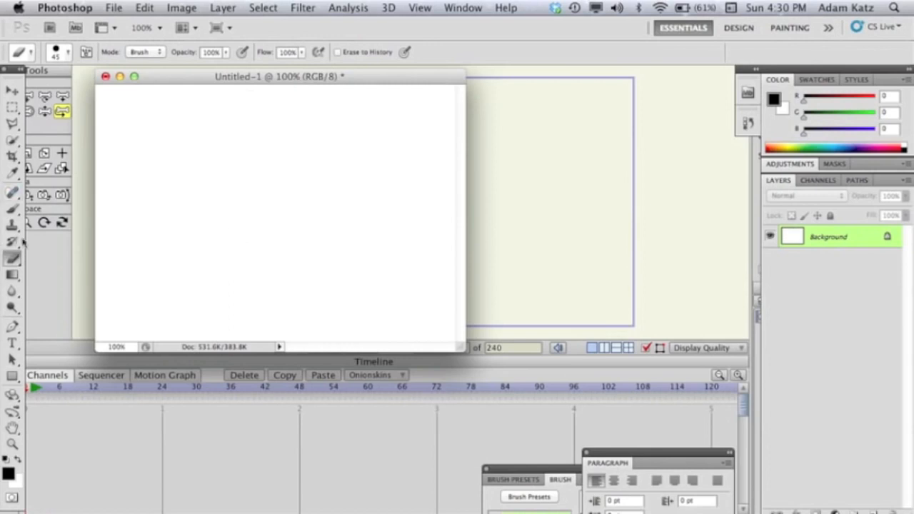
Step: Paint two L-shaped black legs side by side, and erase both
left_click(14, 209)
mouse_move(222, 174)
left_mouse_down()
mouse_move(186, 281)
mouse_move(265, 282)
left_mouse_up()
mouse_move(336, 185)
left_mouse_down()
mouse_move(330, 285)
mouse_move(405, 281)
left_mouse_up()
left_click(13, 259)
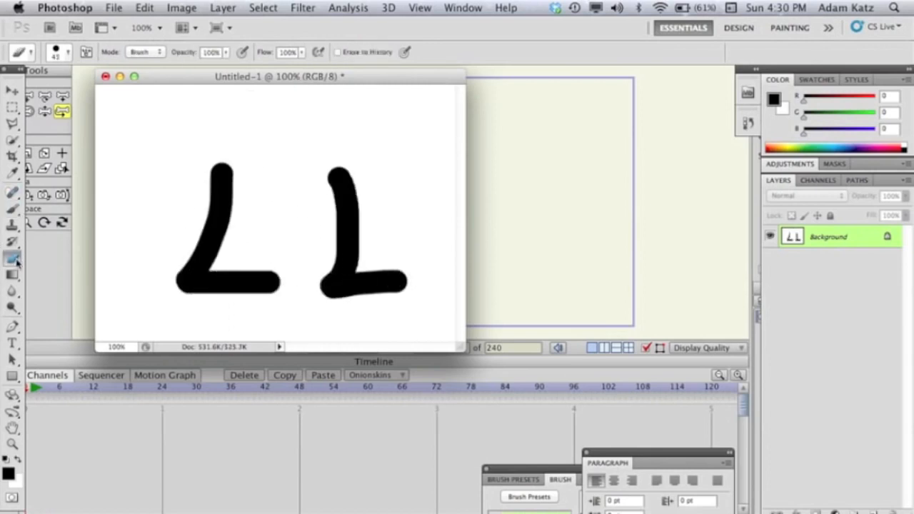
mouse_move(222, 169)
left_mouse_down()
mouse_move(194, 255)
mouse_move(259, 166)
mouse_move(258, 244)
mouse_move(107, 313)
mouse_move(141, 279)
mouse_move(454, 310)
mouse_move(434, 260)
mouse_move(382, 224)
mouse_move(346, 241)
mouse_move(327, 216)
left_mouse_up()
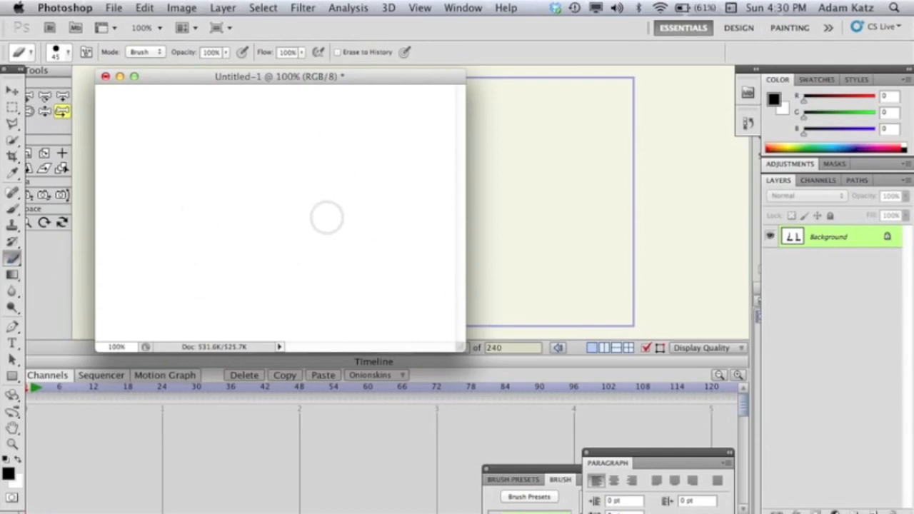
Step: Search for leg.png and open the matching image from the Desktop
left_click(115, 8)
left_click(141, 52)
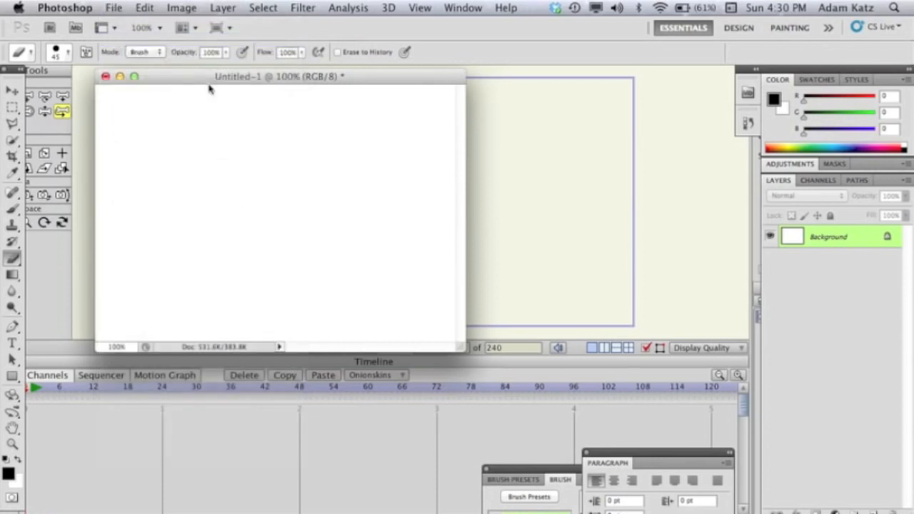
type("leg.png")
left_click(447, 166)
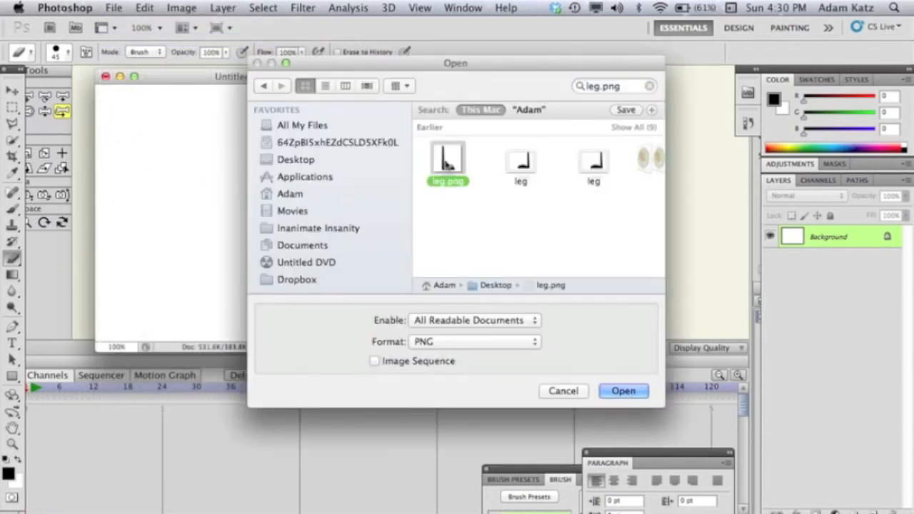
key("Return")
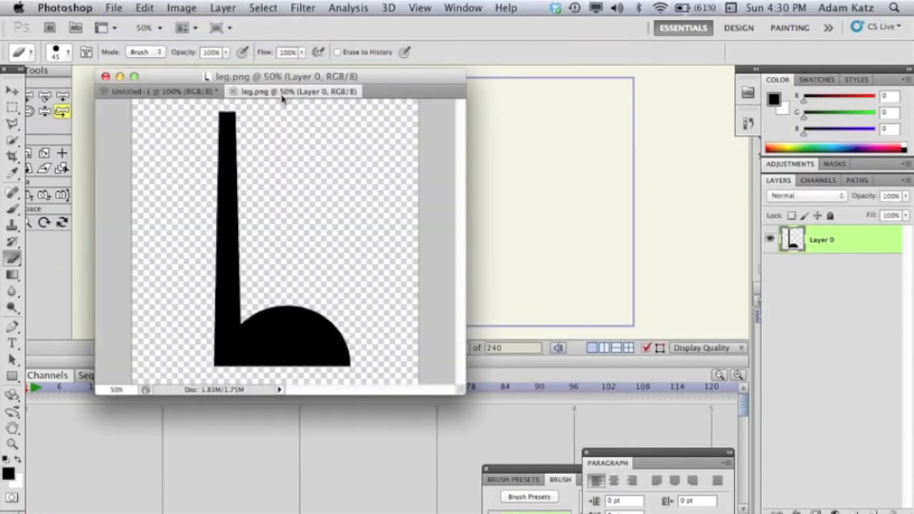
Step: Search for arm.png in the home folder and open the arm image
left_click(114, 8)
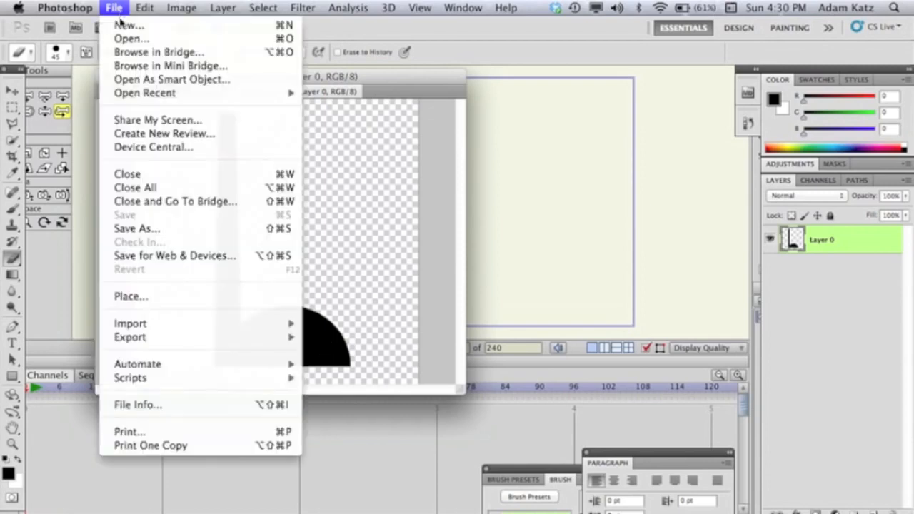
left_click(121, 40)
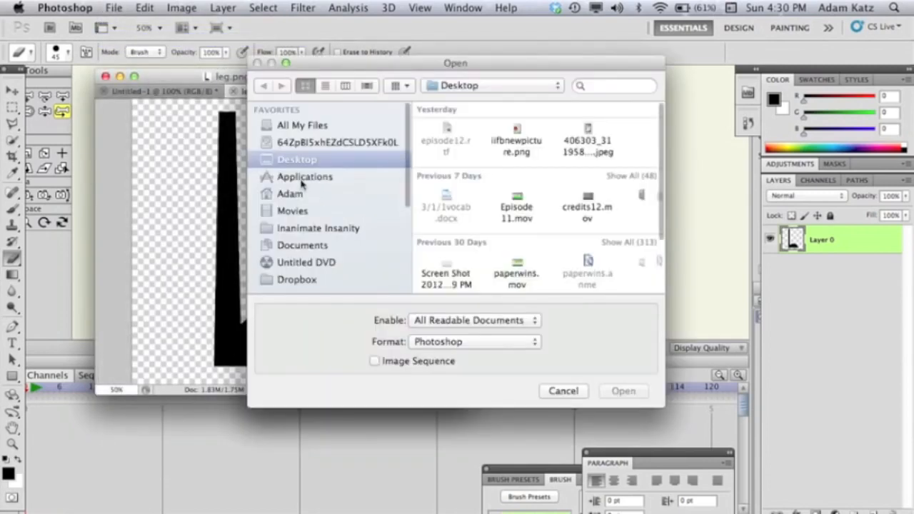
left_click(293, 194)
left_click(618, 86)
type("ar")
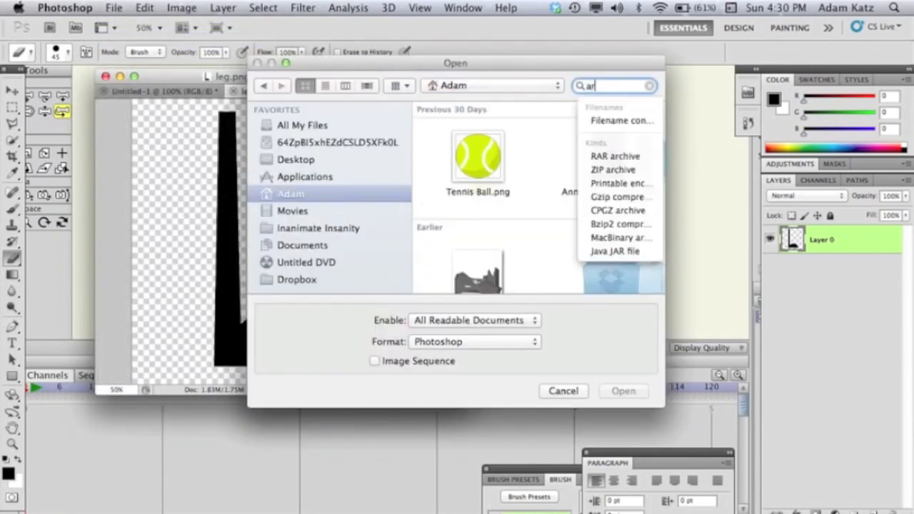
type("m.p")
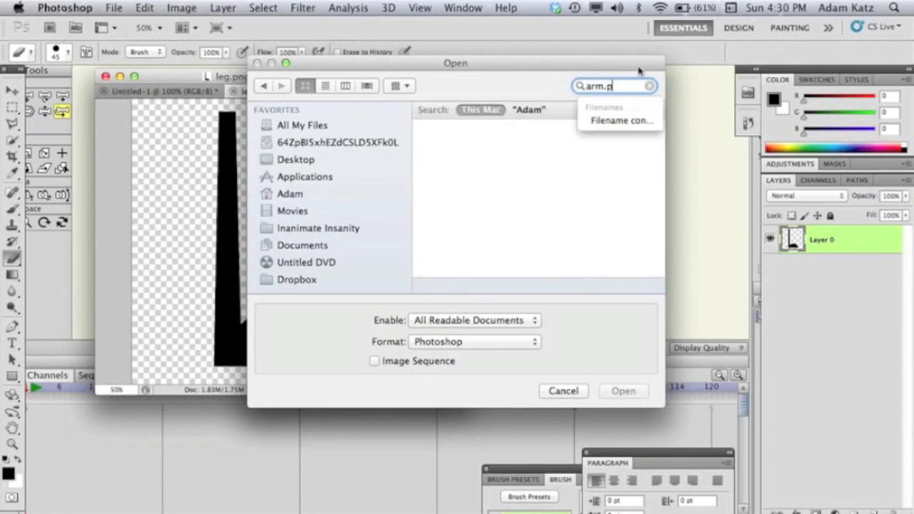
type("ng")
key("Return")
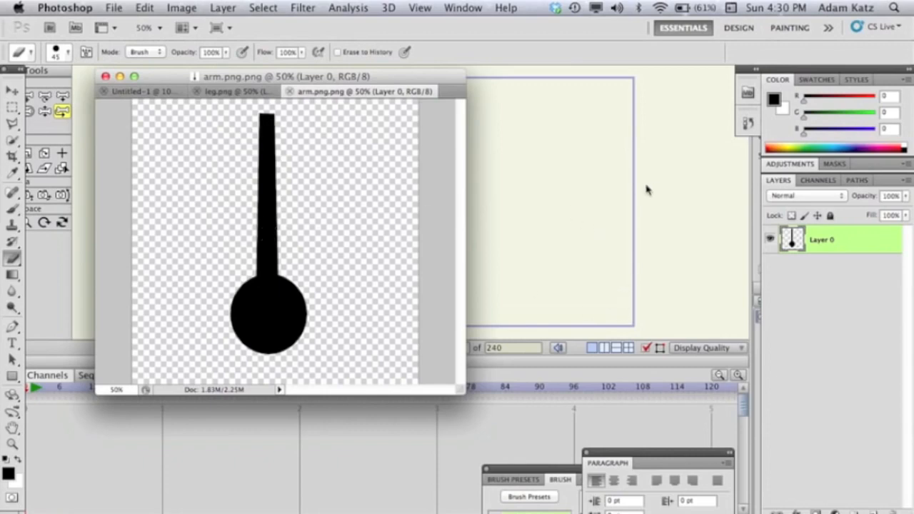
Step: Switch back to Anime Studio Pro and start a new project in place of the sample character file
left_click(576, 226)
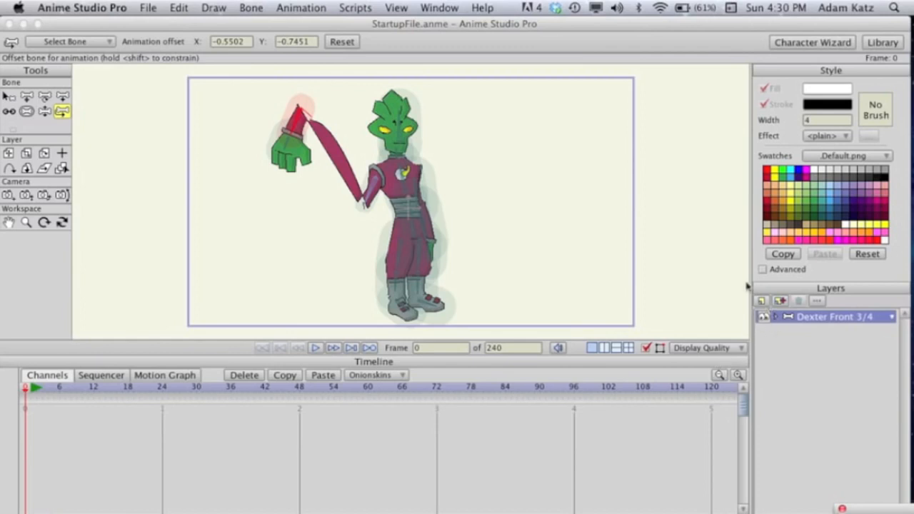
left_click(148, 7)
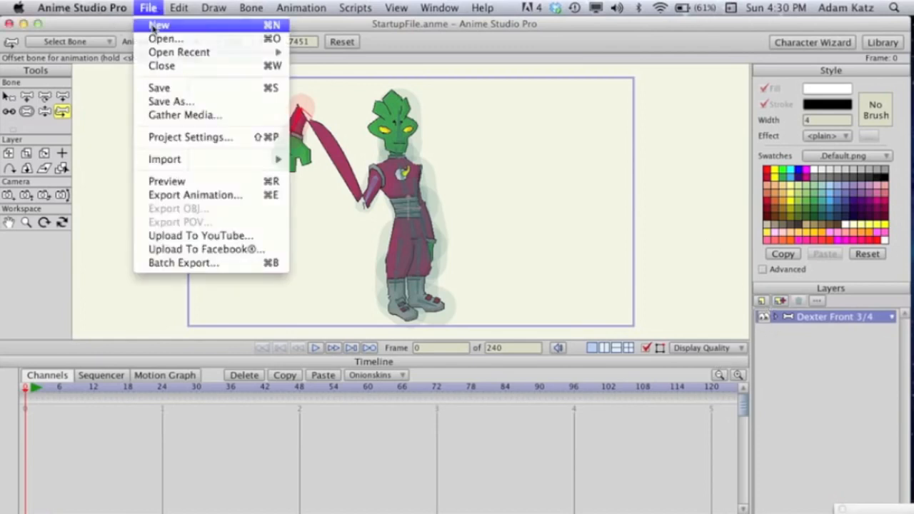
left_click(156, 22)
left_click(460, 324)
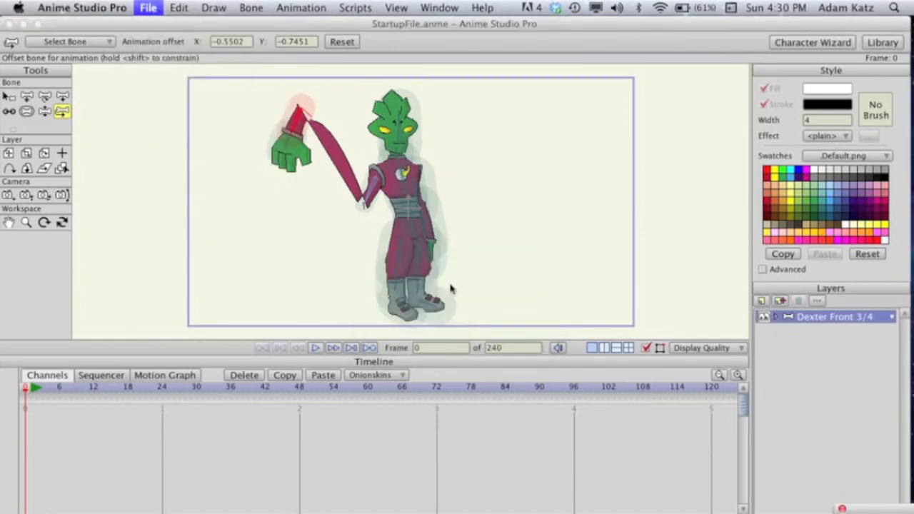
Step: Add a new image layer using OJ.png from the Desktop
left_click(761, 301)
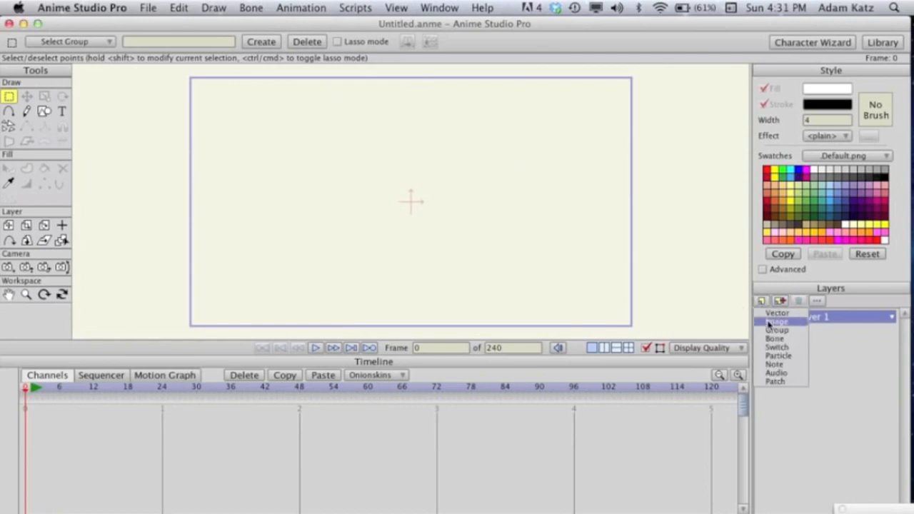
left_click(81, 127)
left_click(50, 137)
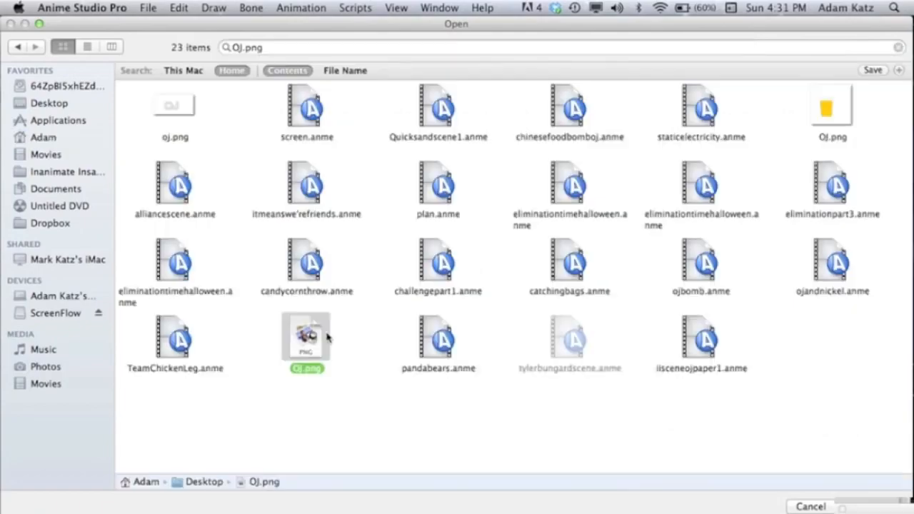
key("Return")
Step: Scale the orange juice glass layer uniformly to about 0.78 and move it up to about X 0.03, Y 0.16
left_click(26, 123)
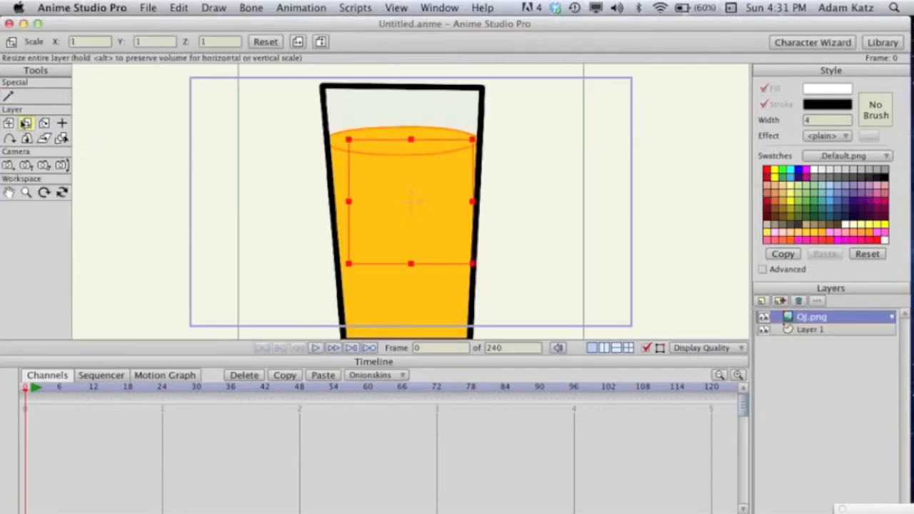
left_click_drag(240, 131, 277, 143)
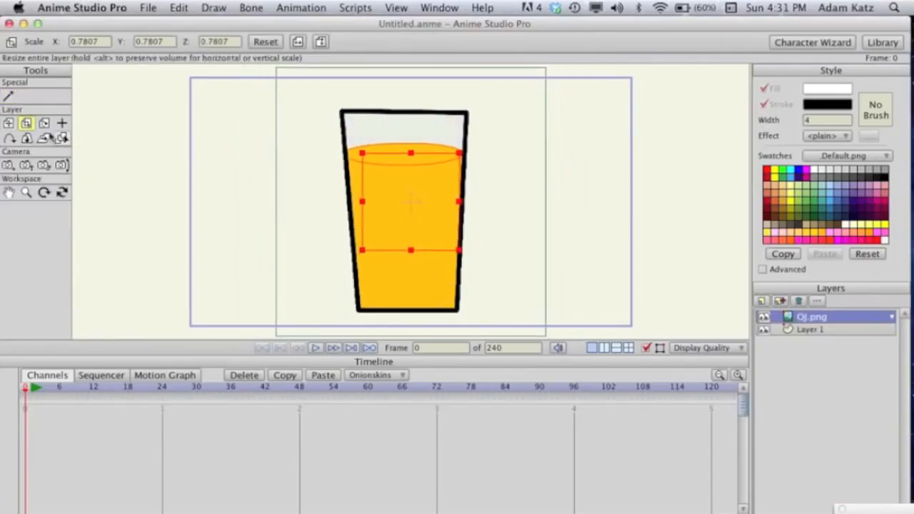
left_click(9, 123)
left_click_drag(417, 199, 421, 178)
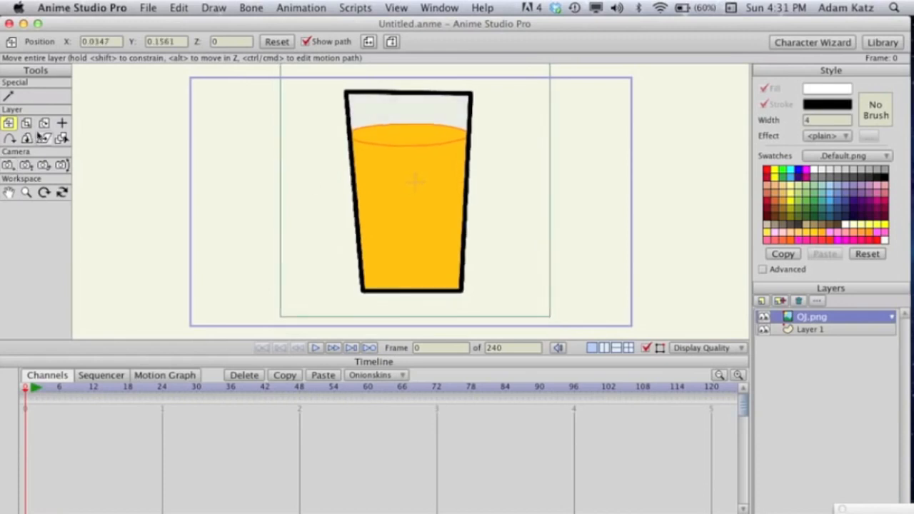
Step: Shrink the glass layer further and reposition it in the upper part of the frame, about X 0.09, Y 0.23
left_click(26, 123)
left_click_drag(231, 108, 251, 120)
left_click(10, 123)
left_click_drag(428, 213, 426, 207)
left_click(26, 124)
left_click_drag(266, 135, 282, 137)
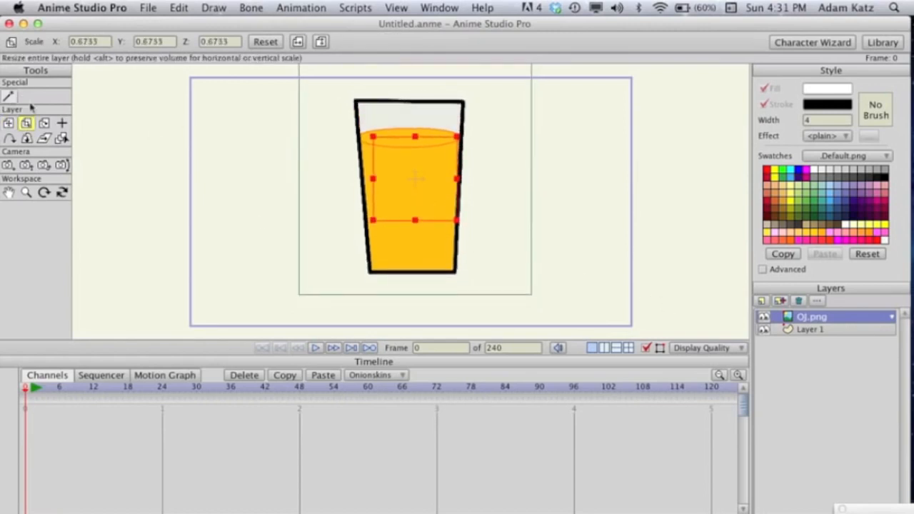
mouse_move(251, 126)
left_mouse_down()
mouse_move(359, 167)
mouse_move(273, 110)
mouse_move(261, 114)
left_mouse_up()
left_click(9, 123)
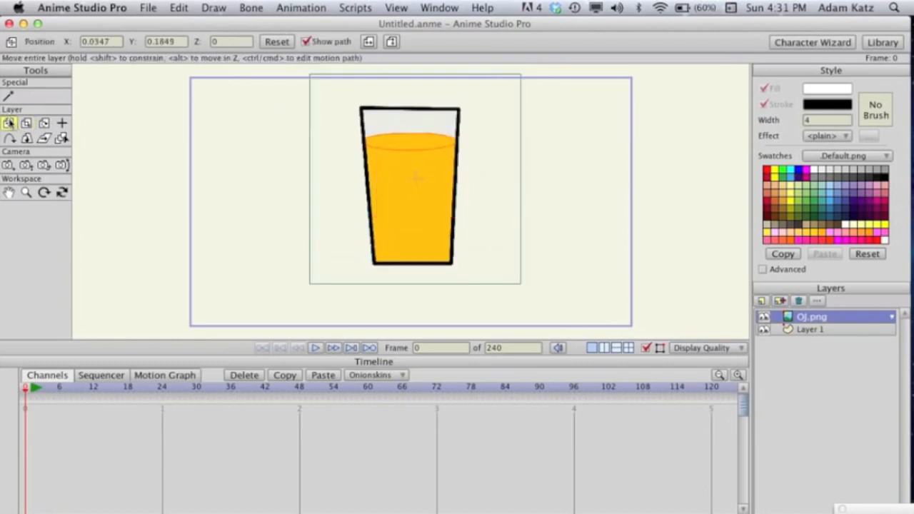
left_click_drag(368, 160, 445, 160)
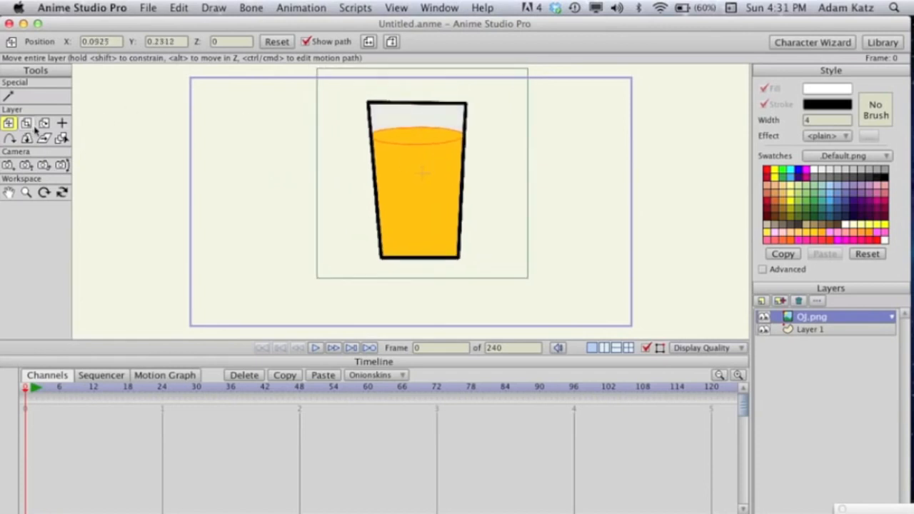
Step: Rotate the whole glass layer to a Z rotation of about 362°
key("r")
left_click_drag(213, 117, 338, 174)
left_click_drag(509, 129, 379, 128)
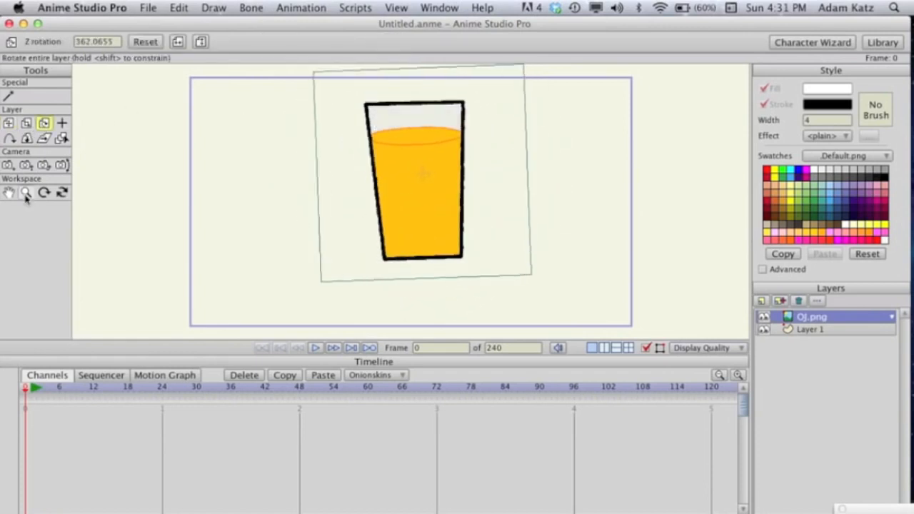
Step: Shear the glass layer slightly and tilt it in 3D to an X rotation of about 3.7°
left_click(26, 138)
mouse_move(461, 239)
left_mouse_down()
mouse_move(445, 257)
mouse_move(450, 298)
mouse_move(433, 153)
mouse_move(432, 234)
mouse_move(449, 312)
mouse_move(420, 125)
mouse_move(433, 212)
mouse_move(427, 235)
mouse_move(445, 235)
left_mouse_up()
left_click(44, 138)
left_click_drag(516, 255, 551, 257)
left_click(26, 139)
left_click_drag(494, 183, 484, 153)
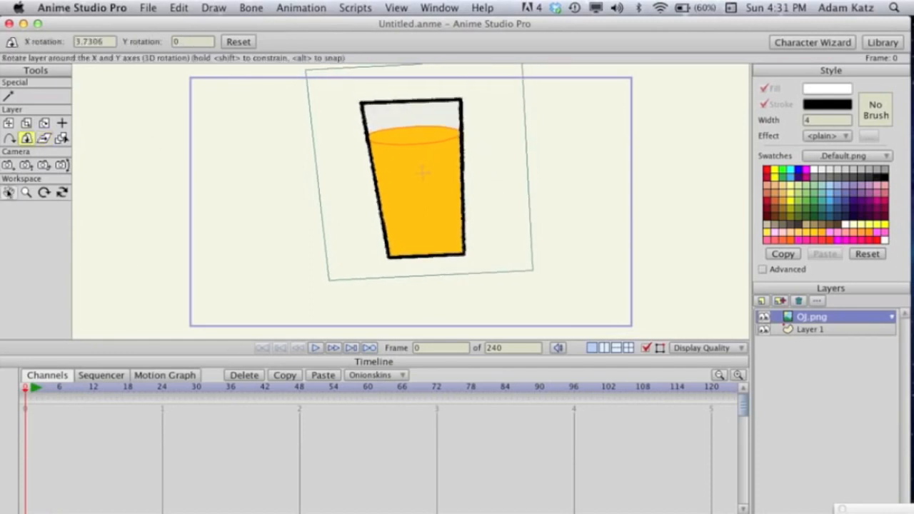
Step: Enlarge the glass layer to a scale of about 0.64 and straighten it to about 359.8° Z rotation
left_click(27, 123)
left_click_drag(266, 129, 243, 120)
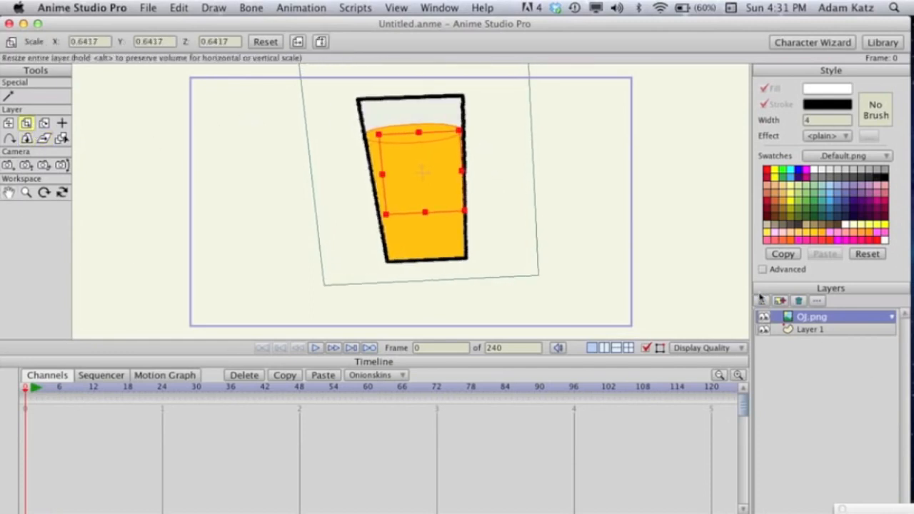
left_click(44, 123)
left_click_drag(224, 160, 226, 163)
Step: Add a new image layer using leg.png from the Desktop
left_click(760, 301)
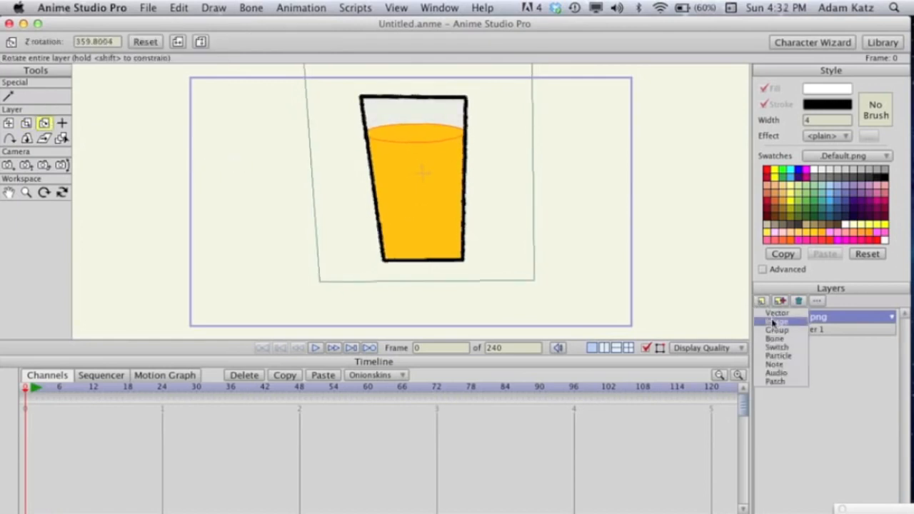
left_click(777, 321)
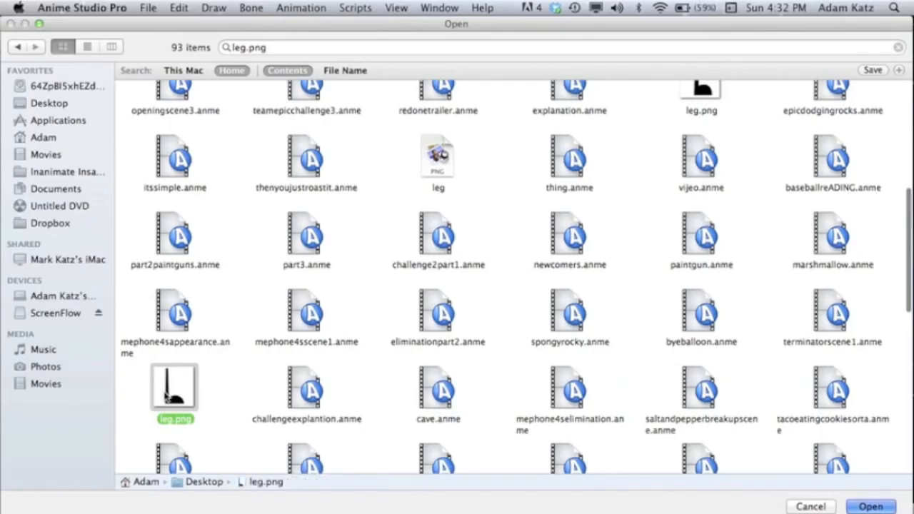
left_click(867, 500)
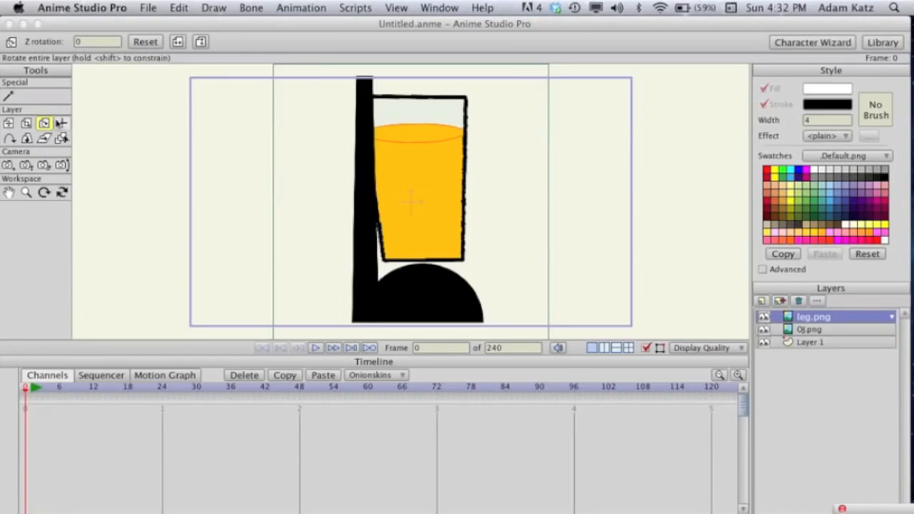
Step: Shrink the leg to a small size and place it under the glass's bottom edge at about X -0.04, Y -0.61
left_click(26, 123)
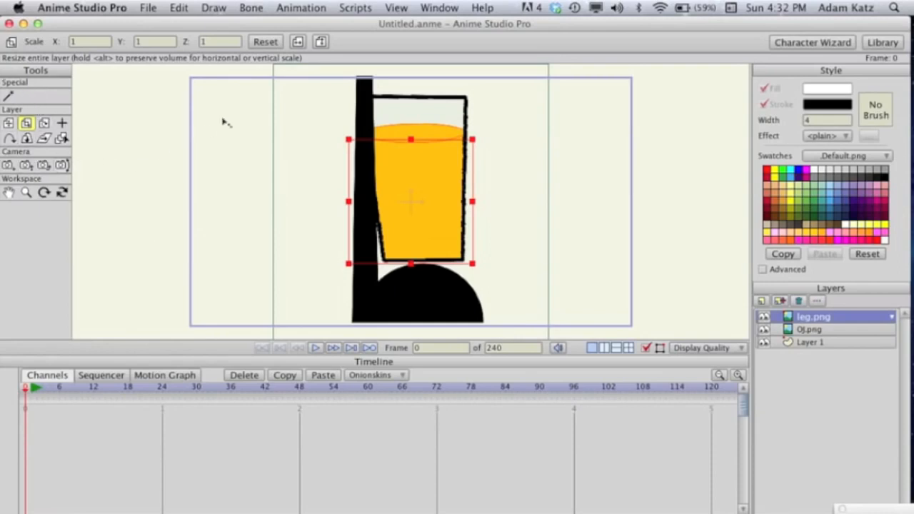
left_click_drag(223, 122, 365, 195)
left_click(9, 124)
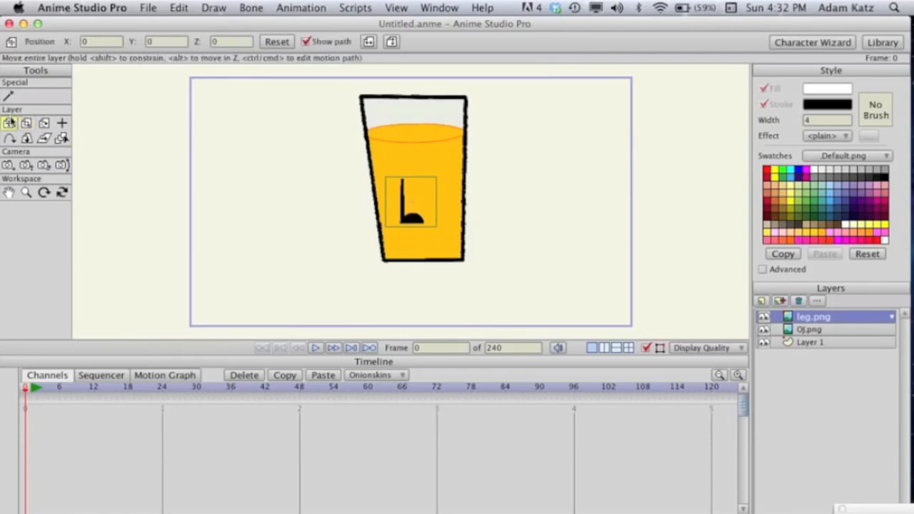
left_click_drag(411, 179, 412, 267)
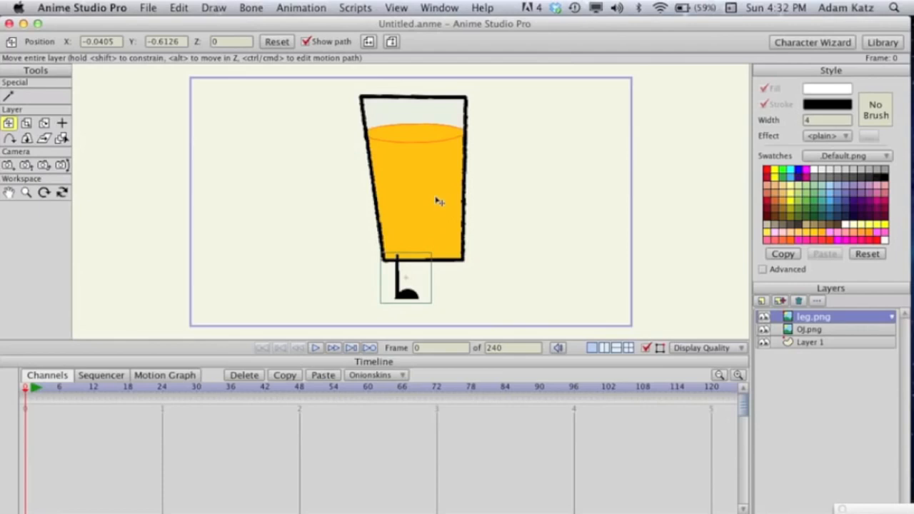
Step: Move the leg.png layer below OJ.png so the top of the leg sits behind the glass
scroll(438, 201, "up", 5)
left_click(9, 192)
left_click_drag(354, 213, 344, 71)
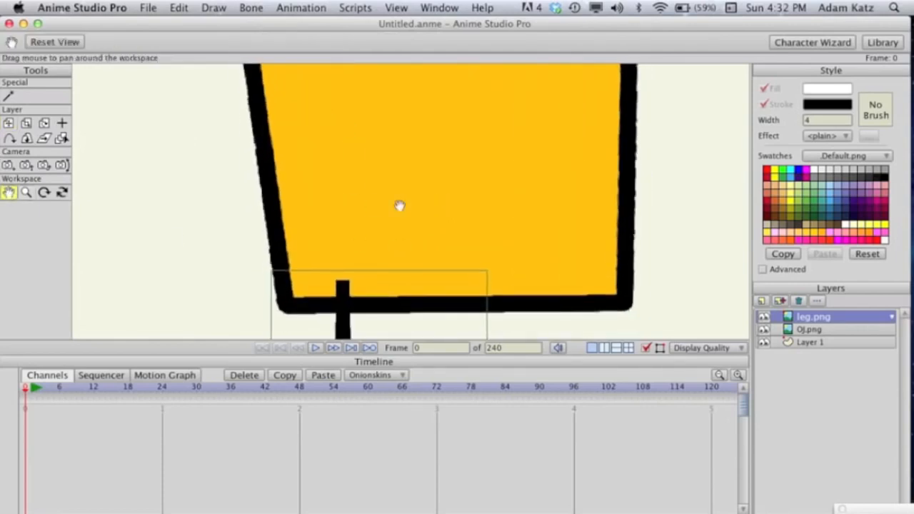
left_click_drag(400, 246, 397, 117)
scroll(414, 240, "down", 5)
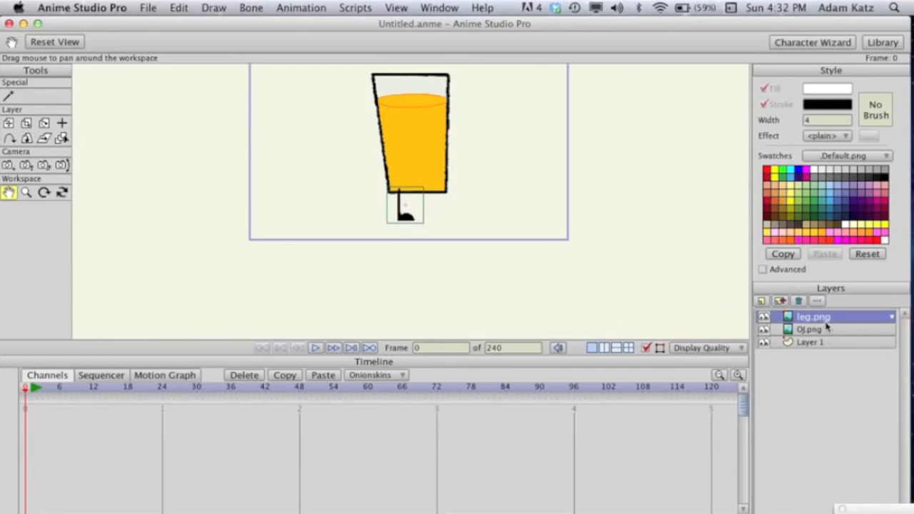
left_click_drag(826, 324, 826, 342)
scroll(405, 223, "up", 5)
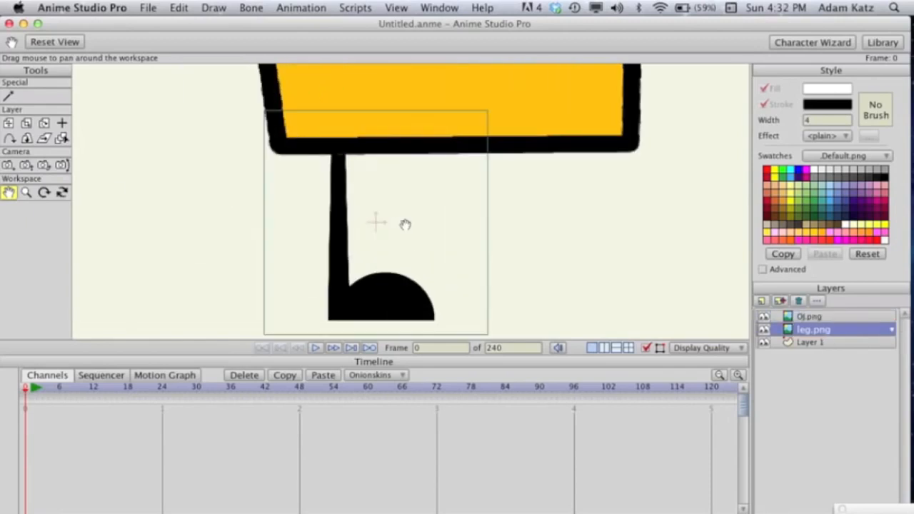
mouse_move(806, 331)
left_mouse_down()
mouse_move(810, 318)
mouse_move(812, 333)
left_mouse_up()
scroll(593, 151, "down", 2)
scroll(593, 151, "up", 2)
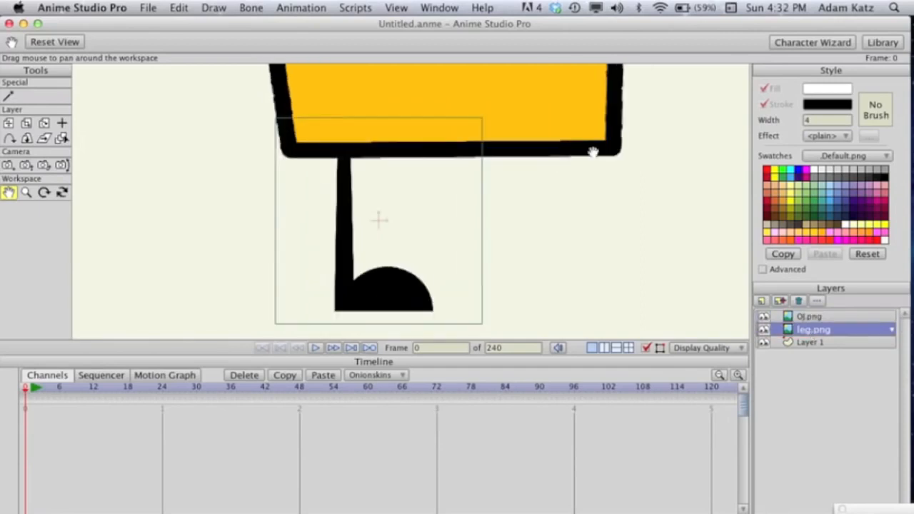
Step: Duplicate the leg layer and move the copy under the glass's right side, to about X 0.32, Y -0.60
left_click(780, 300)
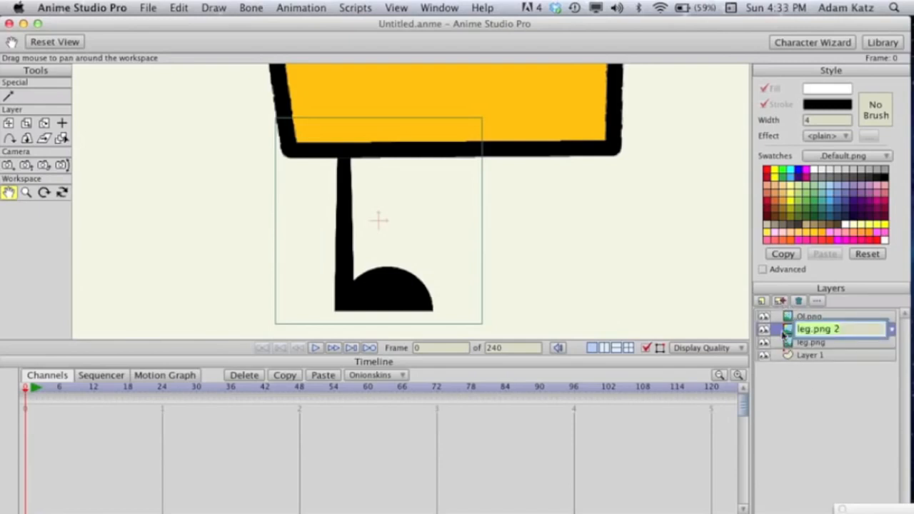
key("Return")
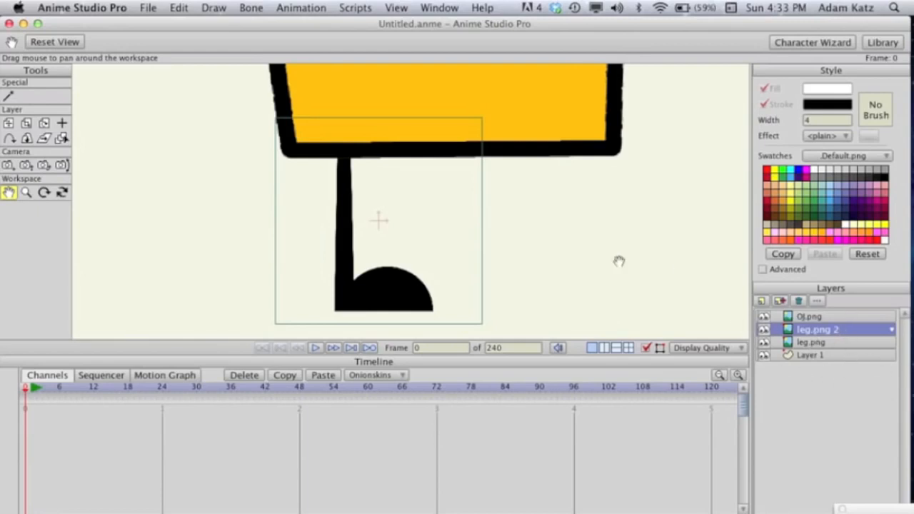
left_click(9, 124)
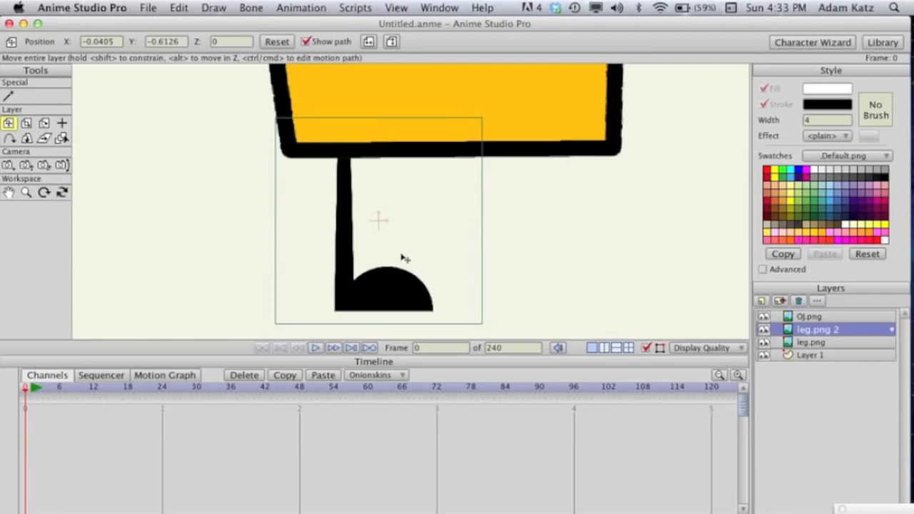
scroll(405, 258, "up", 5)
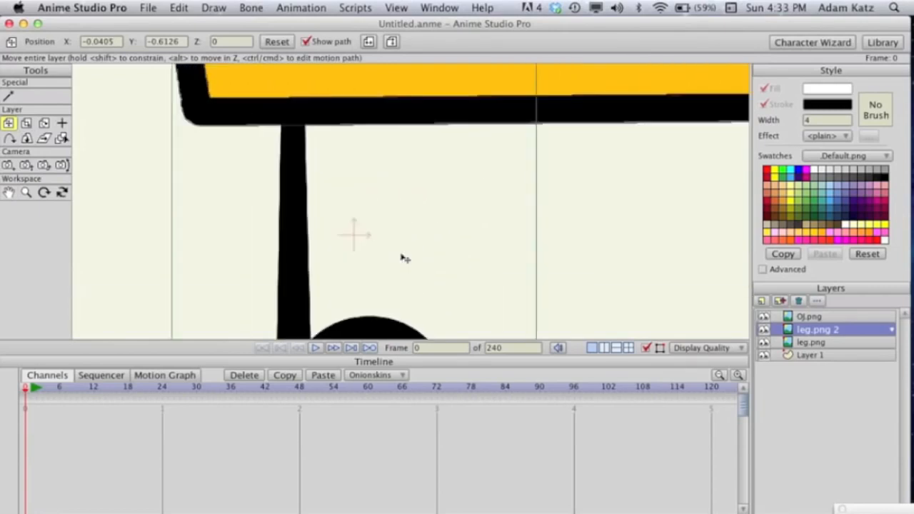
scroll(405, 259, "down", 3)
left_click_drag(336, 286, 546, 279)
scroll(545, 278, "down", 4)
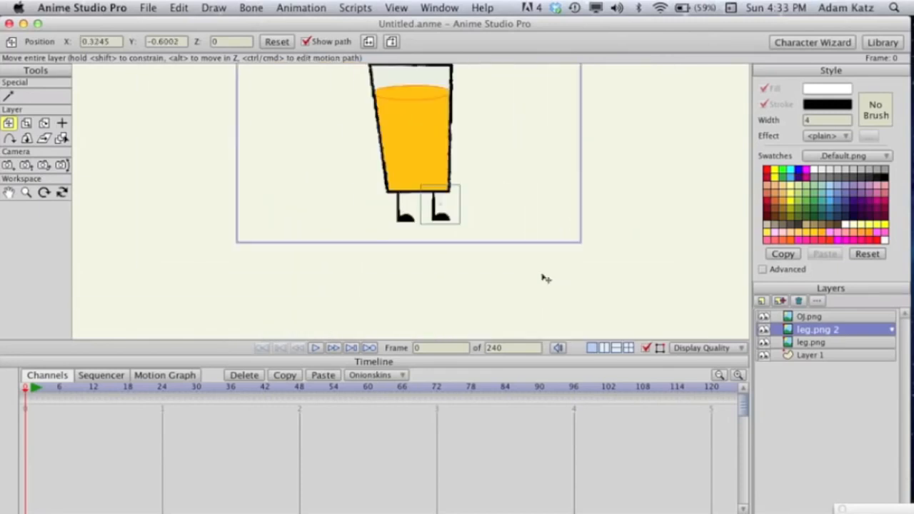
Step: Add a new image layer using the arm image arm.png.png
left_click(9, 192)
left_click_drag(423, 188, 426, 237)
scroll(426, 236, "up", 5)
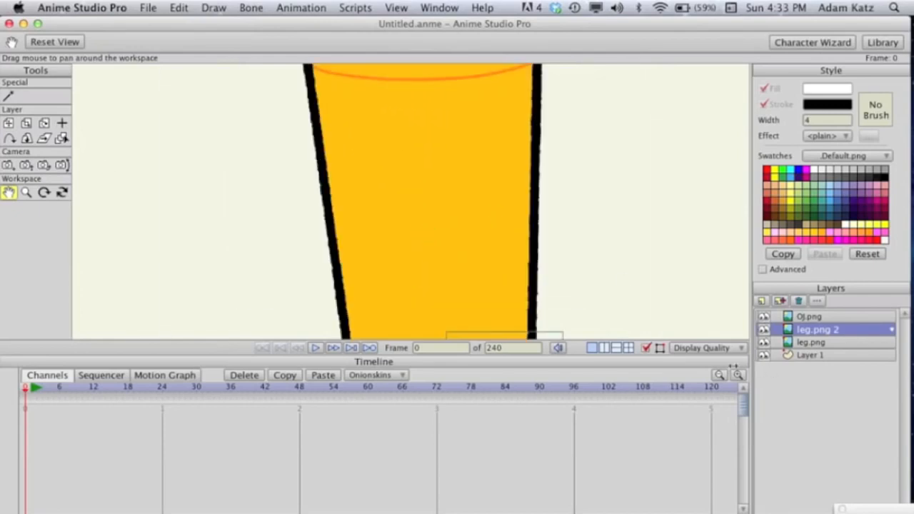
scroll(593, 247, "down", 2)
left_click(761, 301)
left_click(765, 323)
left_click(45, 137)
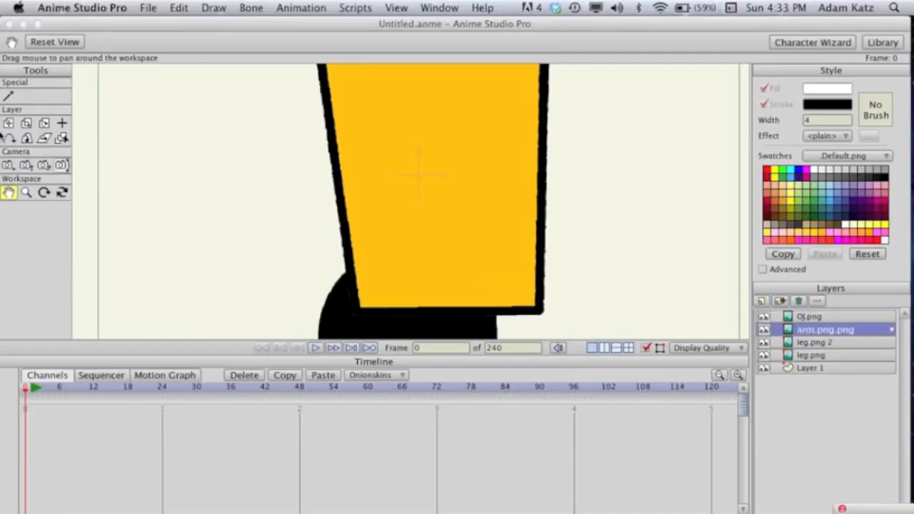
Step: Move the arm to the left of the glass, shrink it to fit the character, and rotate it to about -19°
left_click(8, 123)
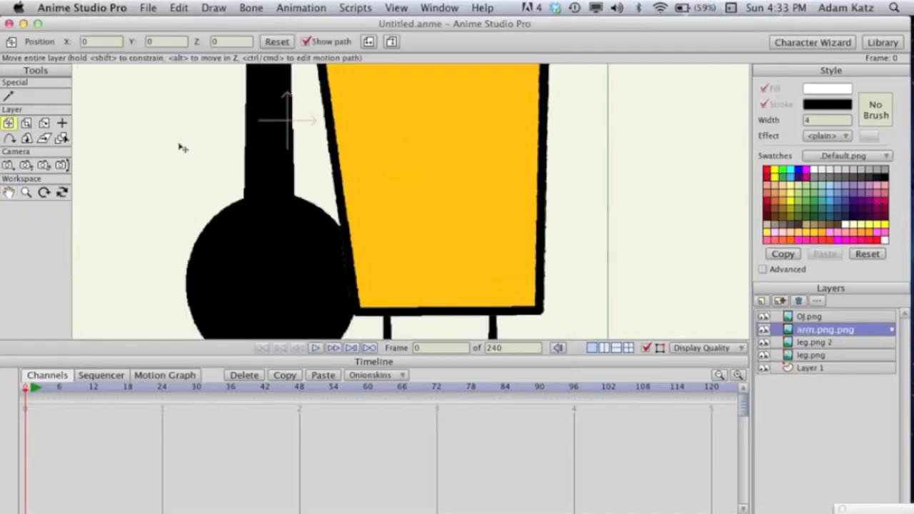
scroll(178, 147, "down", 4)
left_click(26, 123)
left_click_drag(155, 116, 270, 169)
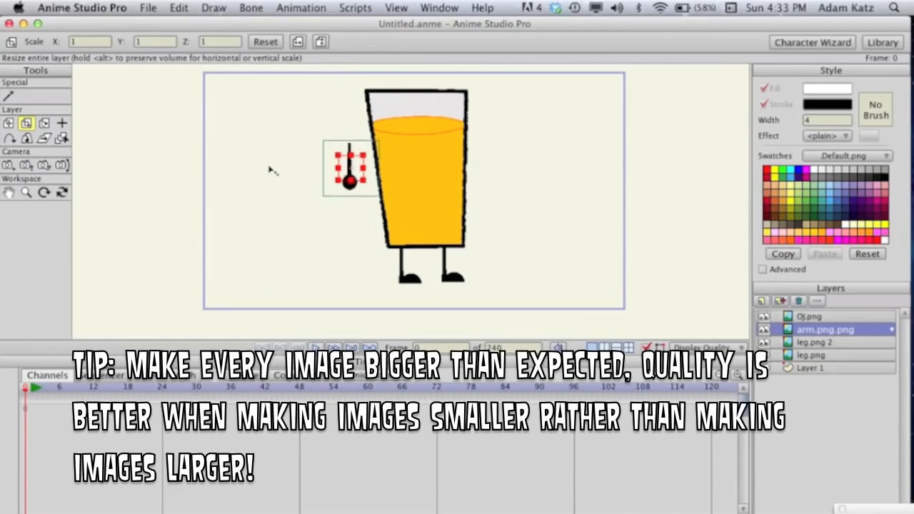
left_click(44, 123)
left_click_drag(311, 113, 332, 112)
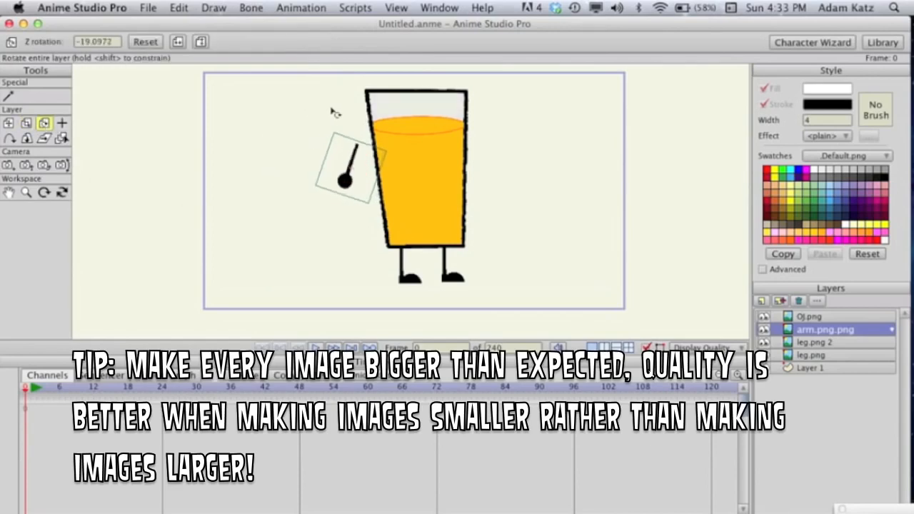
Step: Bring the arm layer above OJ.png and place the arm over the glass's left edge at about X -0.23, Y -0.20
left_click_drag(813, 330, 813, 316)
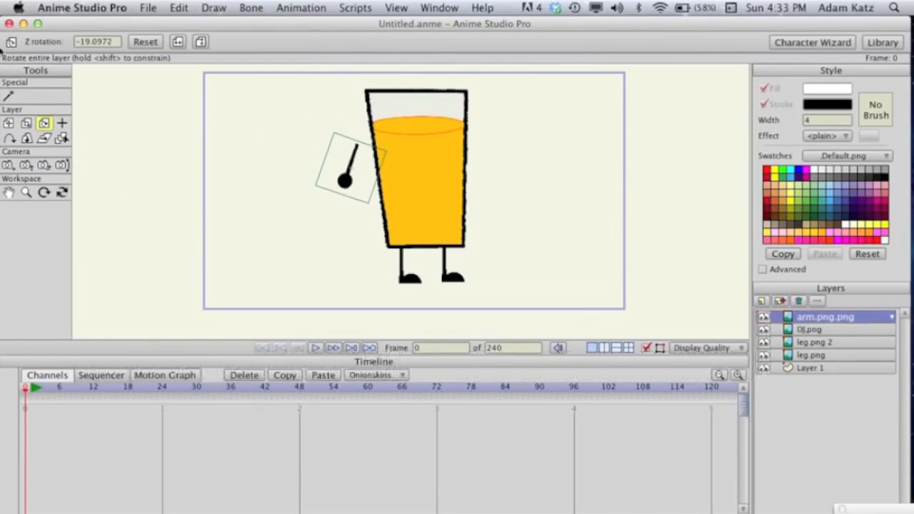
left_click(8, 122)
left_click_drag(304, 182, 327, 210)
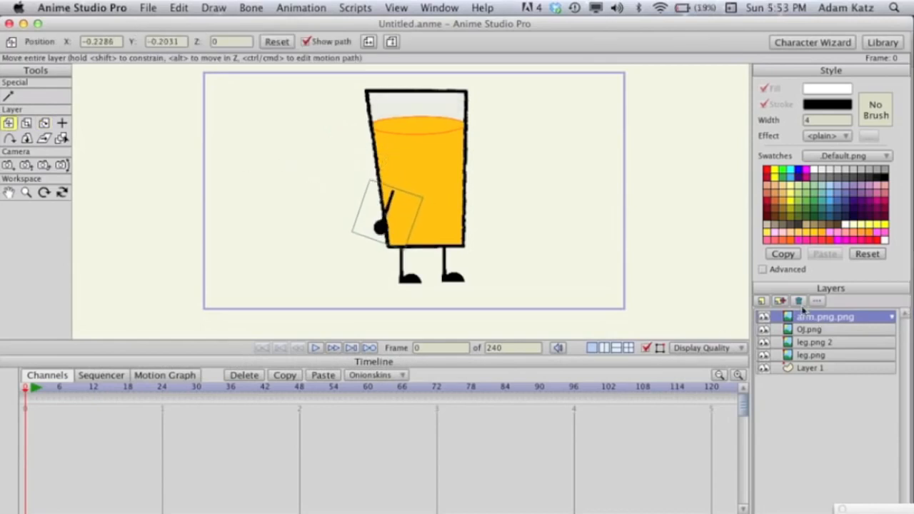
Step: Duplicate the arm, tilt the copy the opposite way at the glass's right edge, and put its layer below OJ.png
left_click(779, 304)
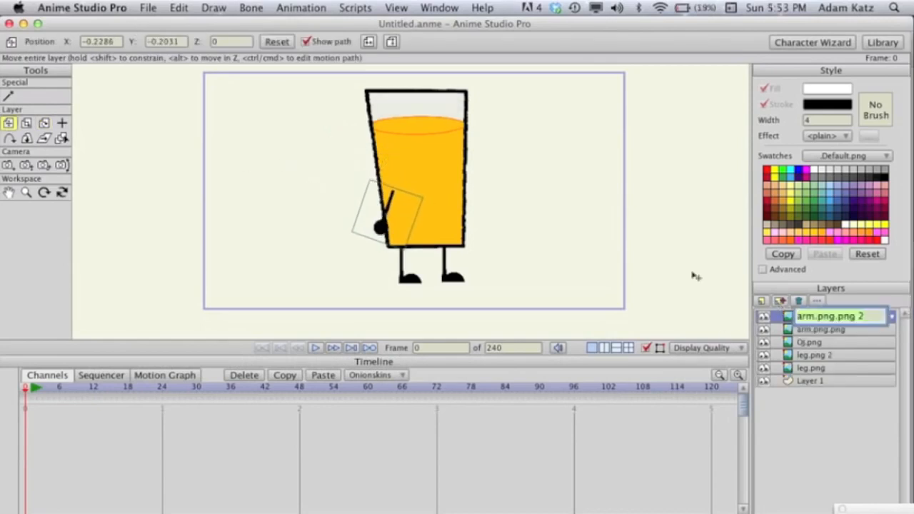
left_click(45, 123)
left_click_drag(406, 148, 373, 148)
left_click(8, 123)
left_click_drag(822, 317, 819, 349)
left_click(7, 193)
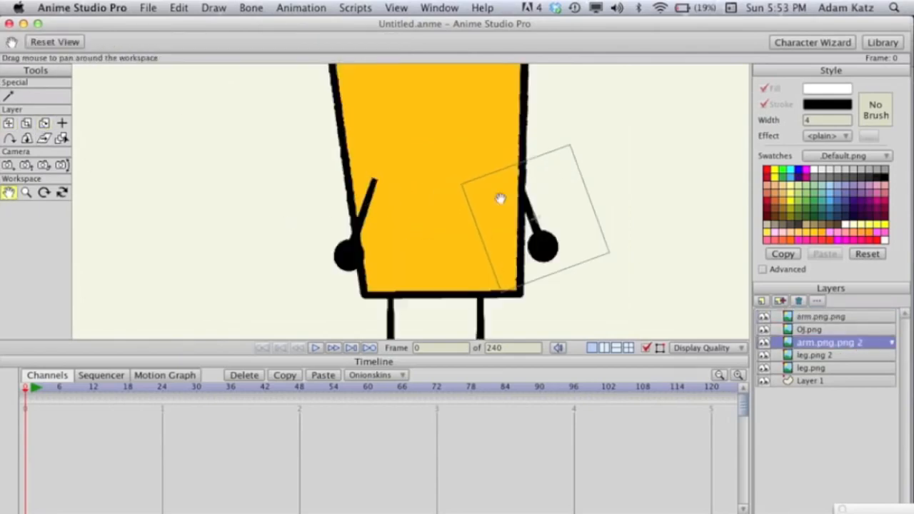
Step: Add face image layers from eyenew.png, eyebrow.png and closedeye.png, forming two eyes, two eyebrows and a frowning mouth on the glass
left_click(762, 301)
left_click(782, 325)
left_click(44, 137)
left_click(818, 48)
type("ey")
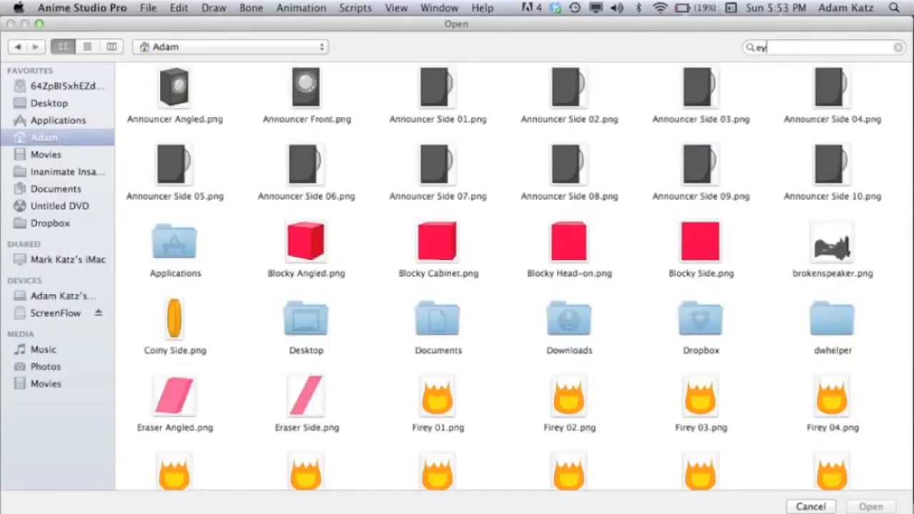
type("enew.png")
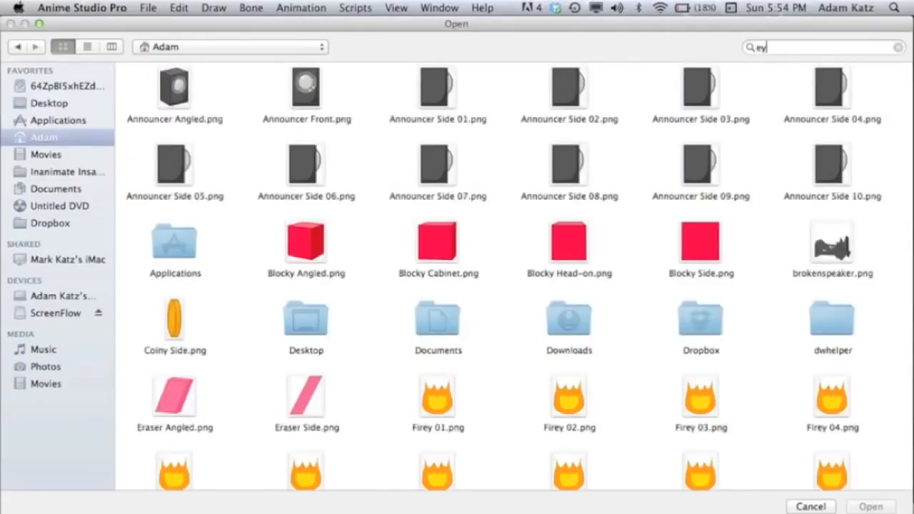
type("ebro")
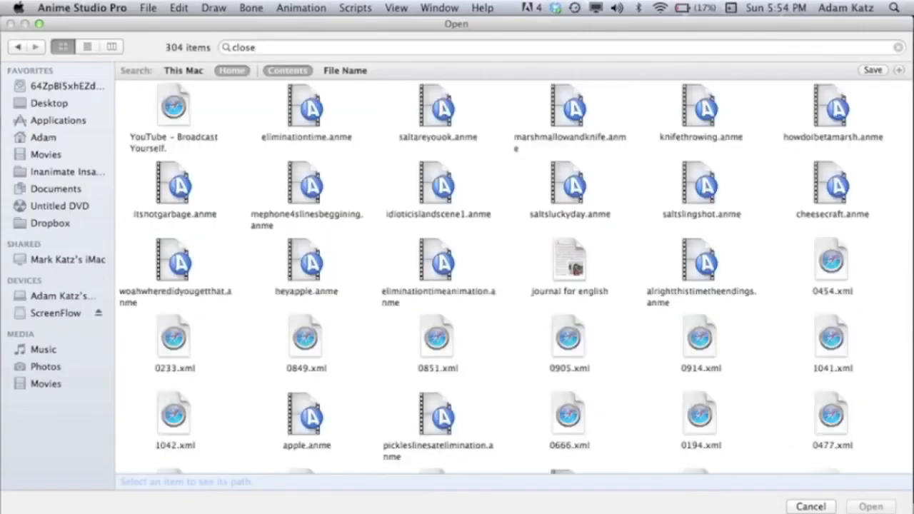
type("eye.png")
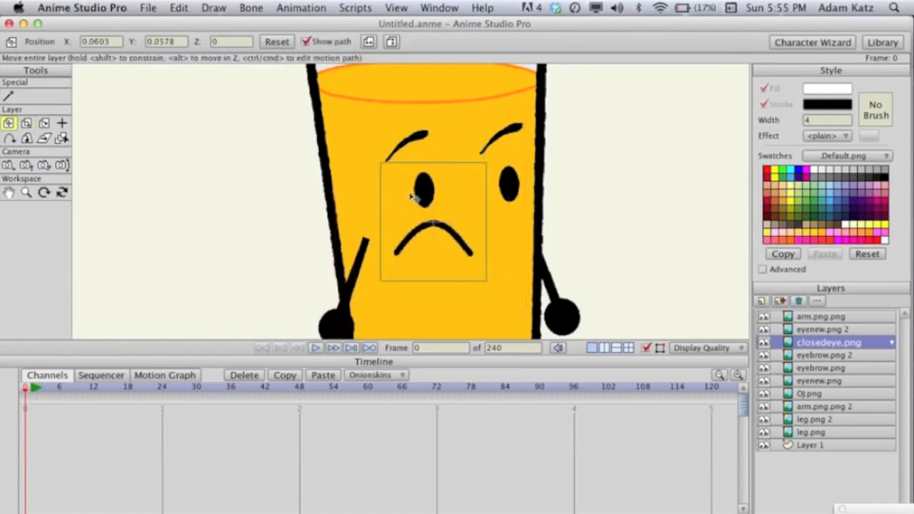
key("super+r")
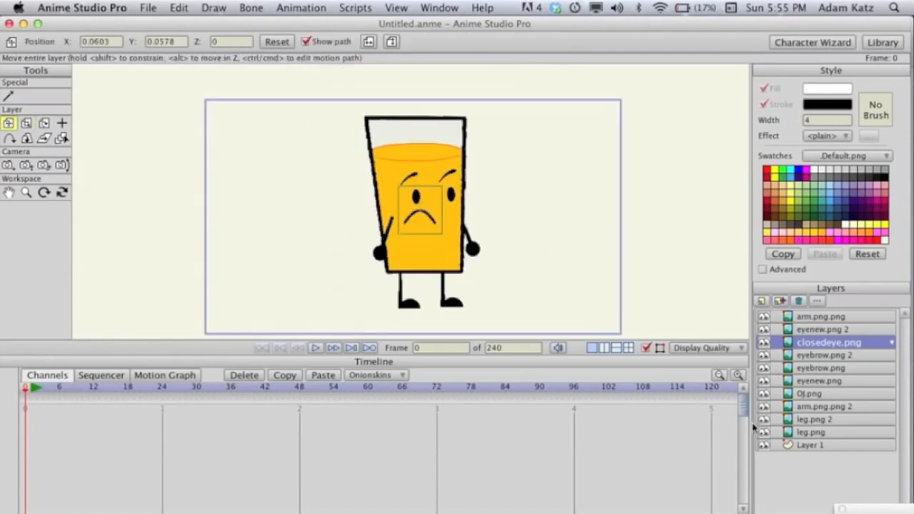
left_click(807, 449)
scroll(571, 210, "up", 3)
scroll(571, 210, "down", 4)
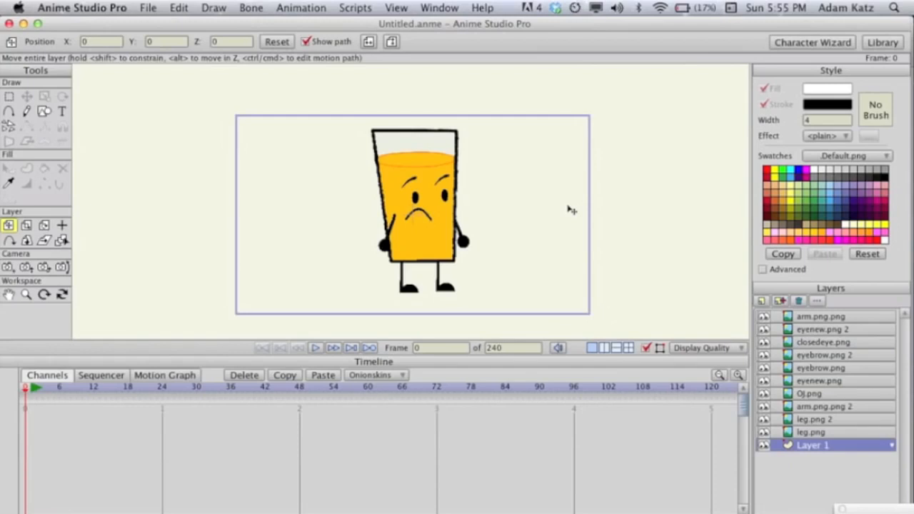
scroll(475, 215, "down", 2)
scroll(475, 215, "up", 5)
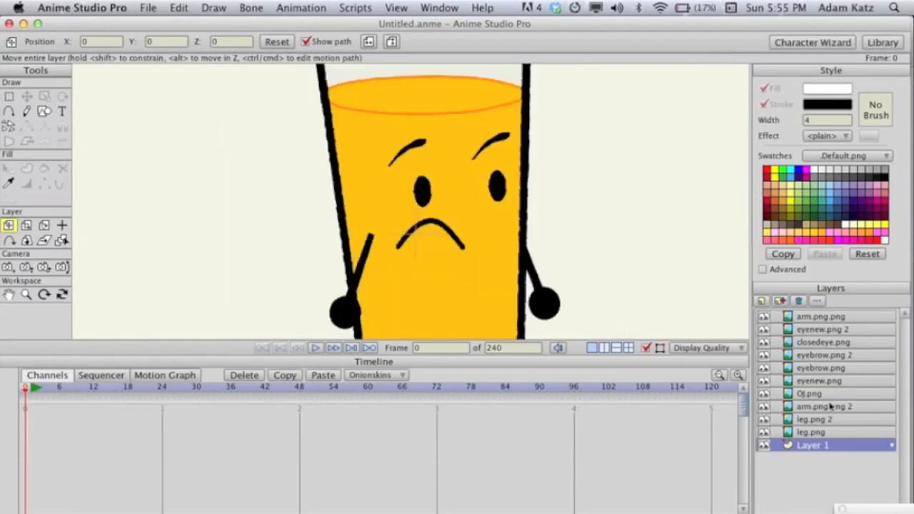
Step: Shift the arm.png.png 2 layer slightly outward along the glass's right edge to about X 0.50, Y -0.15
left_click(815, 317)
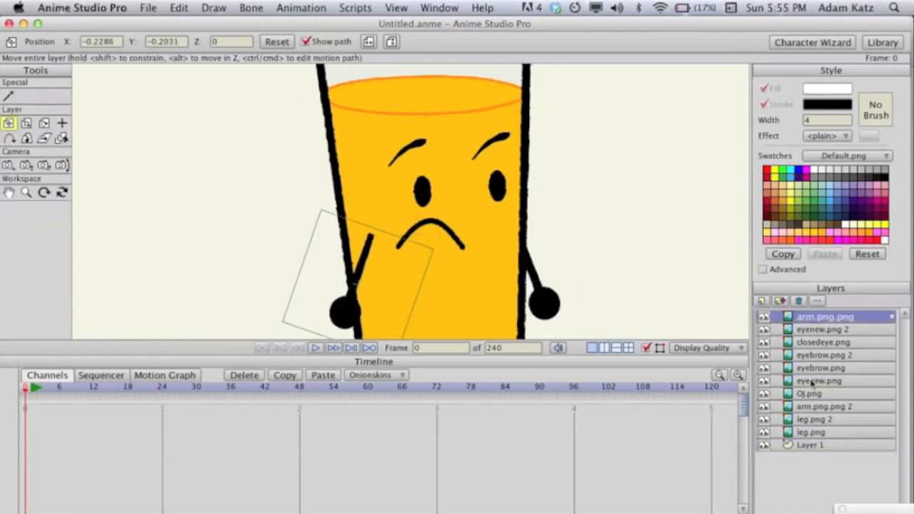
left_click(818, 409)
mouse_move(475, 232)
left_mouse_down()
mouse_move(524, 172)
mouse_move(577, 207)
mouse_move(528, 215)
mouse_move(488, 237)
left_mouse_up()
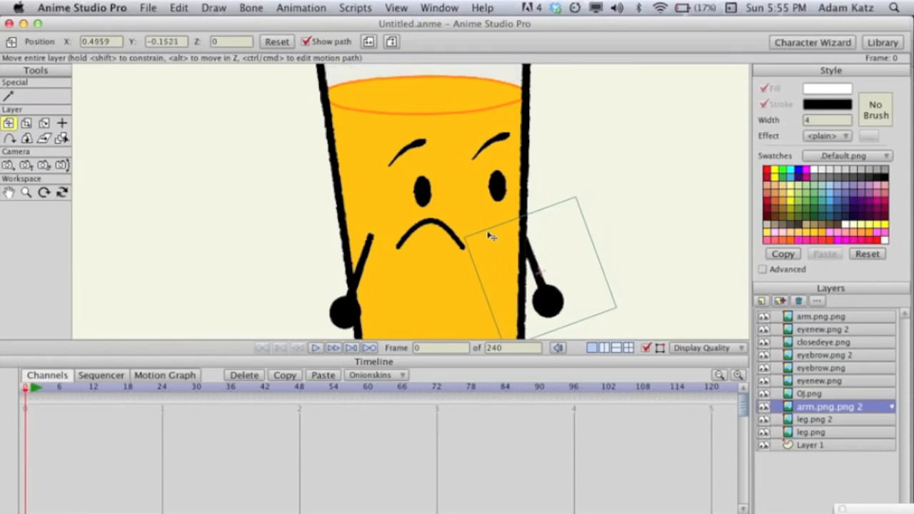
Step: Make the arm.png.png 2 layer invisible at frame 1
key("Right")
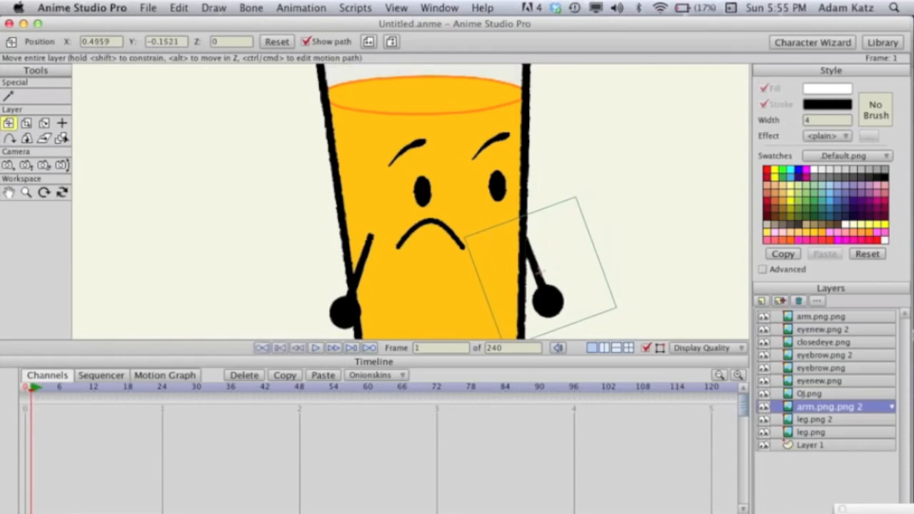
double_click(815, 407)
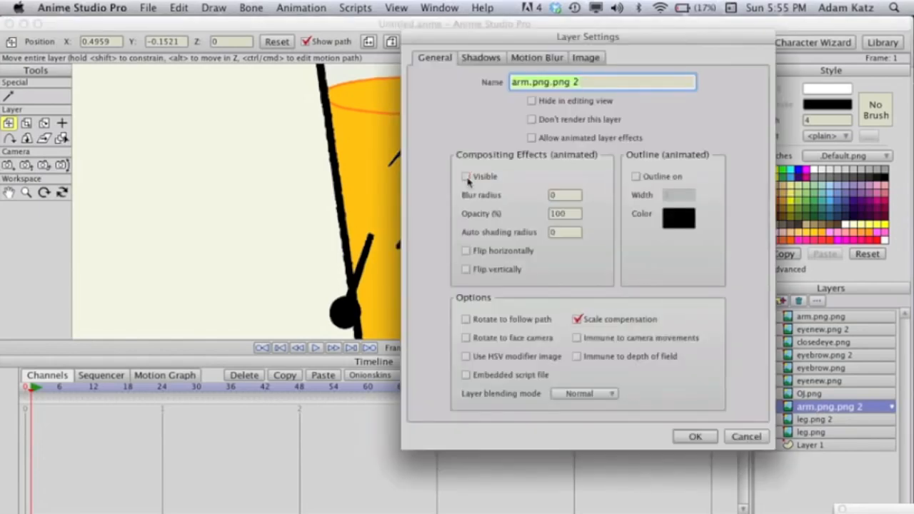
left_click(690, 437)
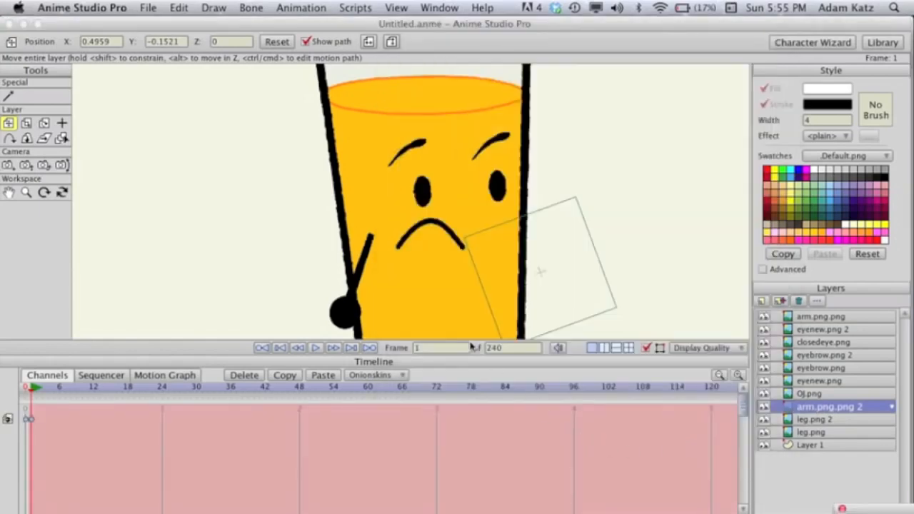
Step: Find armasking3.png with a search for "armasking" and add it as a new image layer
left_click(765, 303)
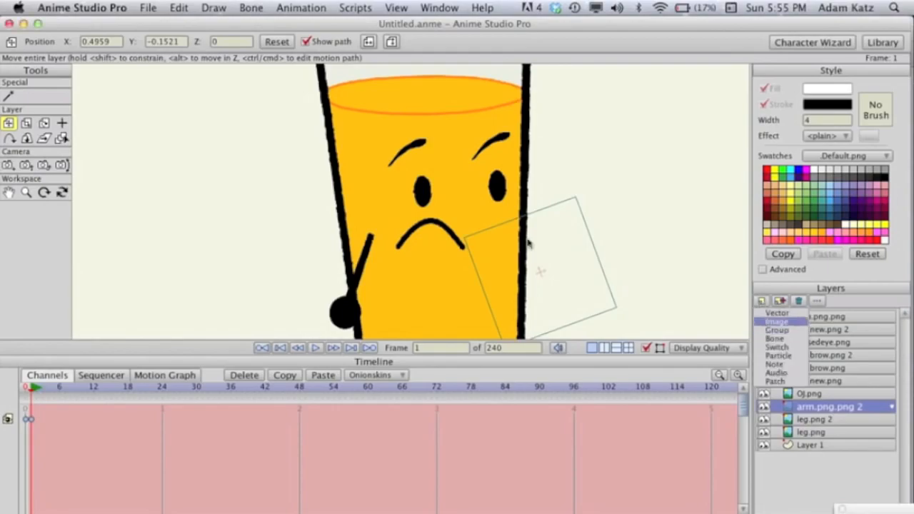
left_click(775, 321)
left_click(776, 46)
type("armaski")
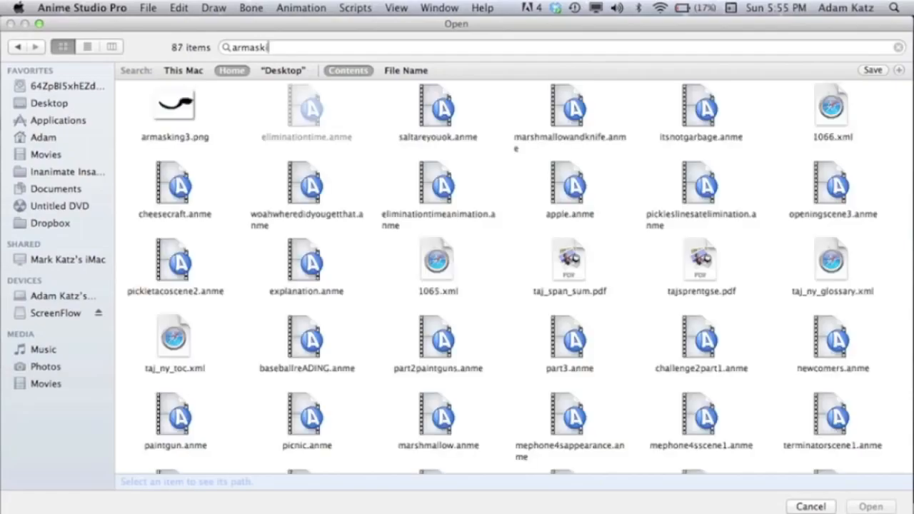
type("ng")
double_click(168, 107)
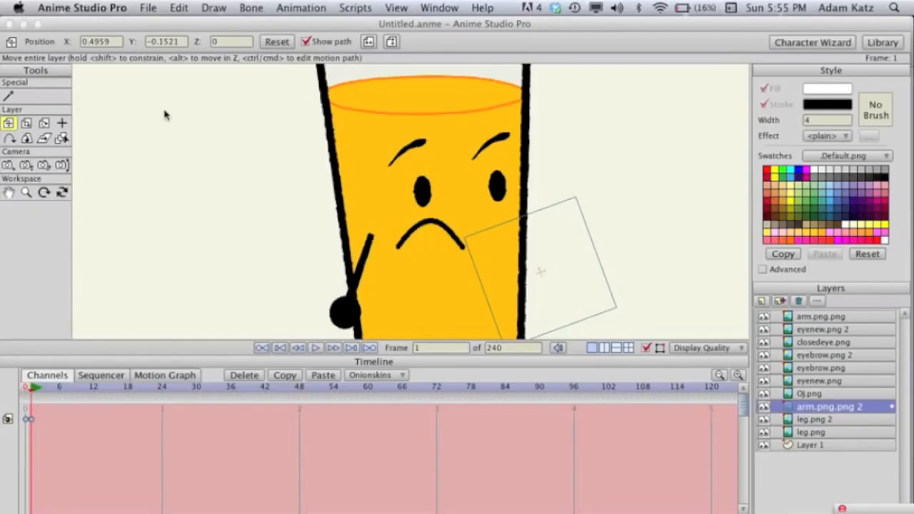
Step: Shrink and rotate armasking3.png at frame 1 and place it at the glass's right edge, about X 0.48, Y -0.13
left_click_drag(306, 174, 389, 179)
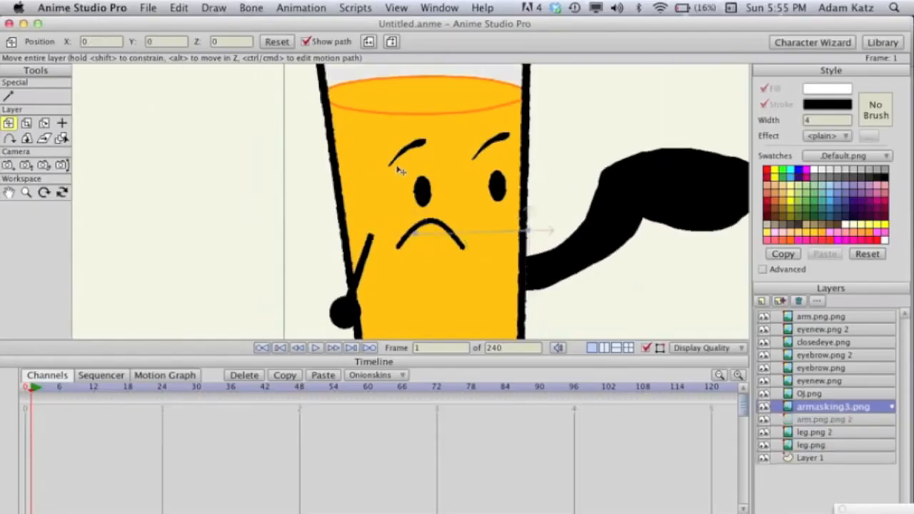
left_click(26, 123)
left_click_drag(275, 104, 459, 210)
left_click(45, 123)
left_click_drag(336, 271, 428, 117)
left_click(8, 123)
mouse_move(333, 200)
left_mouse_down()
mouse_move(350, 208)
mouse_move(337, 203)
left_mouse_up()
Step: Rotate armasking3.png upward at frame 5 and move it so the raised arm still joins the glass's right edge
key("ctrl+Right")
key("ctrl+Right")
key("ctrl+Right")
key("ctrl+Right")
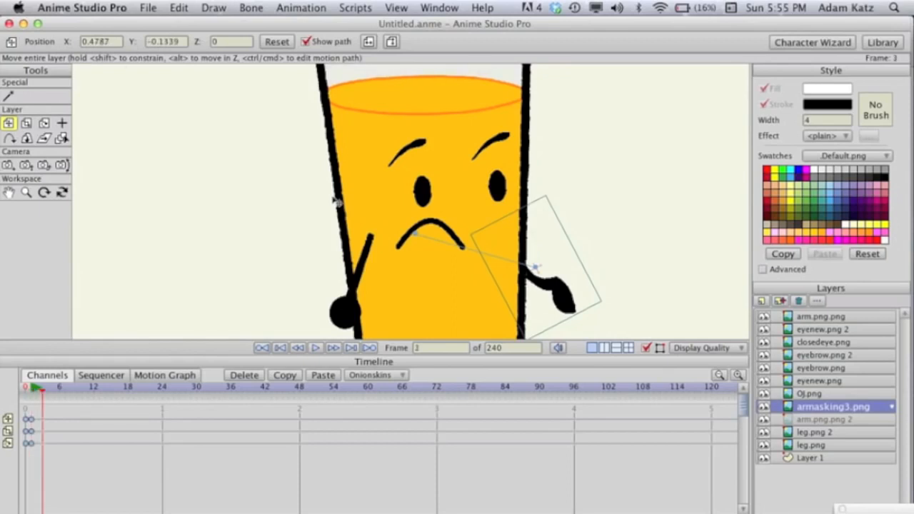
left_click(43, 122)
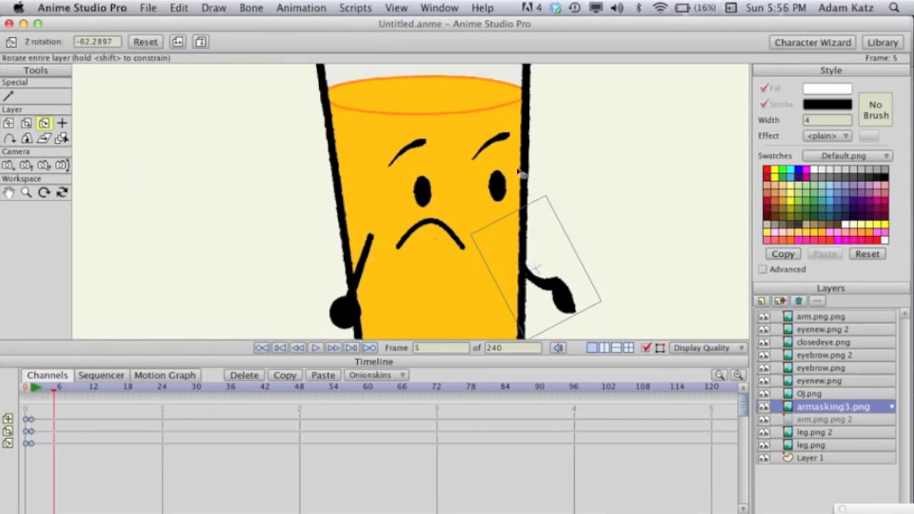
left_click_drag(522, 174, 405, 256)
left_click(8, 124)
left_click_drag(341, 223, 376, 188)
Step: Step back and forth between frames 0 and 5 to examine the arm's raising motion
key("ctrl+Left")
key("ctrl+Left")
key("ctrl+Left")
key("ctrl+Left")
key("ctrl+Left")
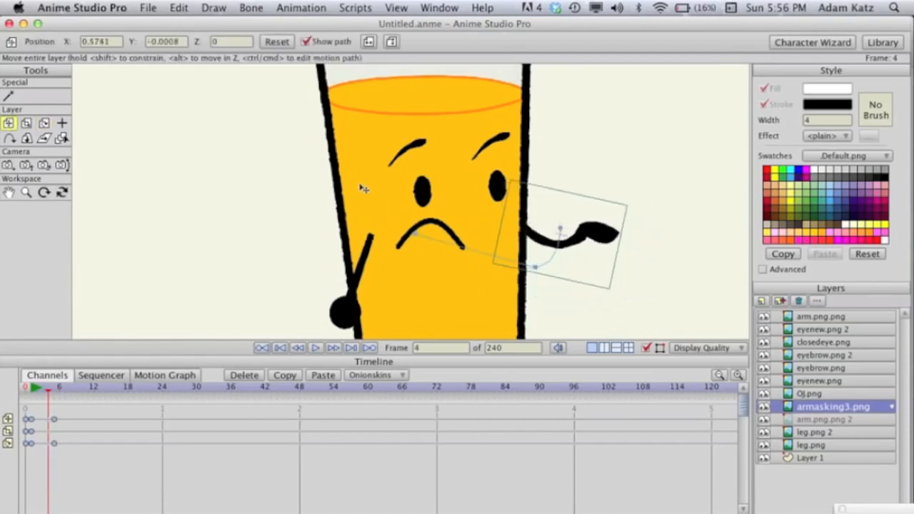
key("ctrl+Right")
key("ctrl+Right")
key("ctrl+Right")
key("ctrl+Right")
key("ctrl+Right")
key("ctrl+Left")
key("ctrl+Left")
key("ctrl+Left")
key("ctrl+Left")
key("ctrl+Left")
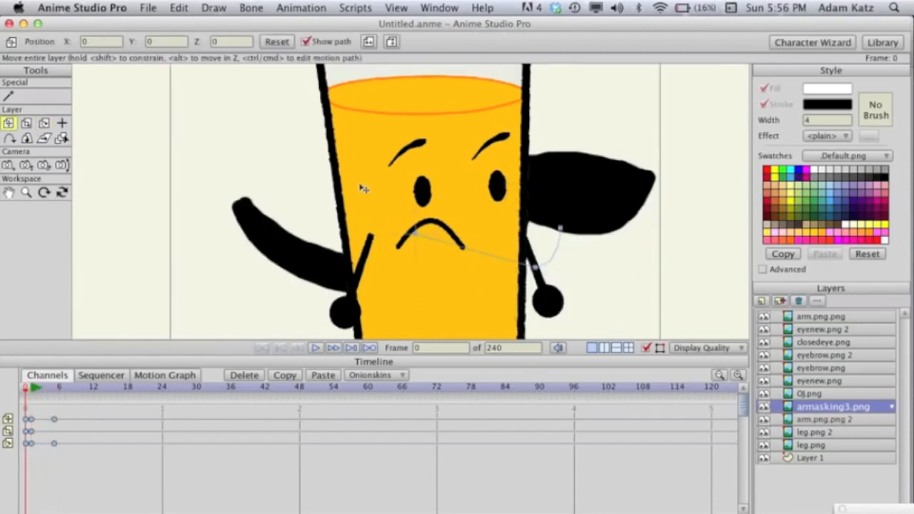
Step: Make the armasking3.png layer invisible at frame 0
scroll(699, 143, "down", 2)
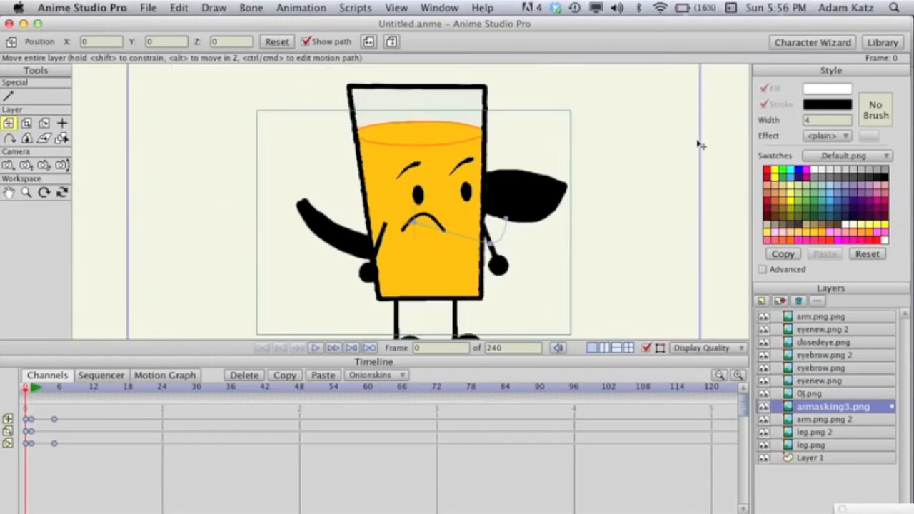
scroll(699, 145, "up", 2)
double_click(845, 405)
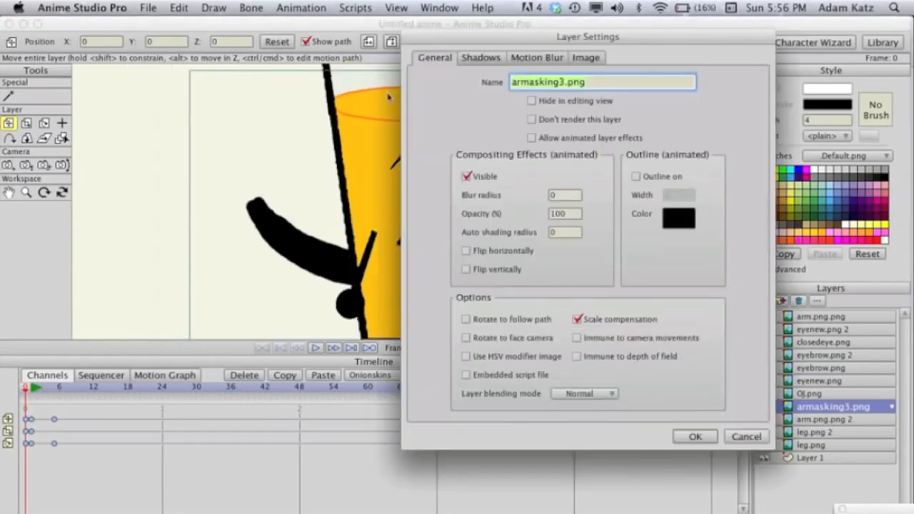
left_click(696, 436)
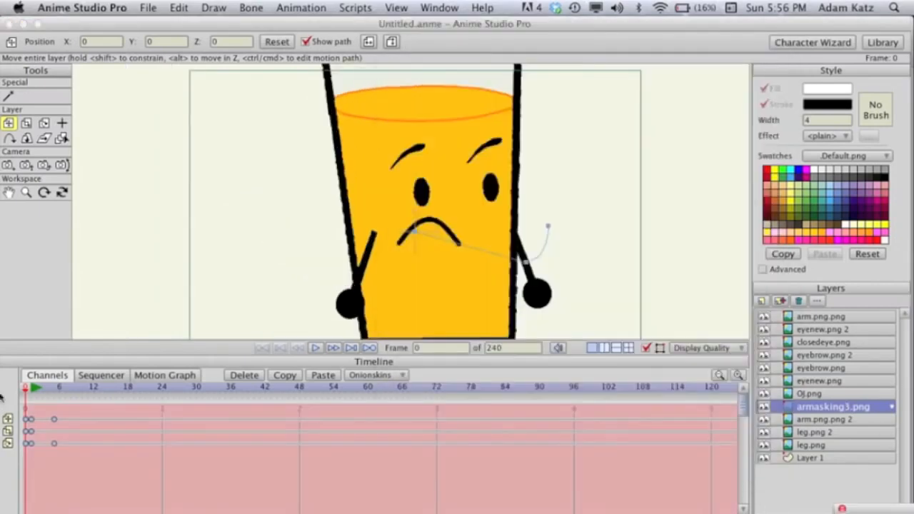
Step: Make the armasking3.png layer visible at frame 1
left_click(31, 390)
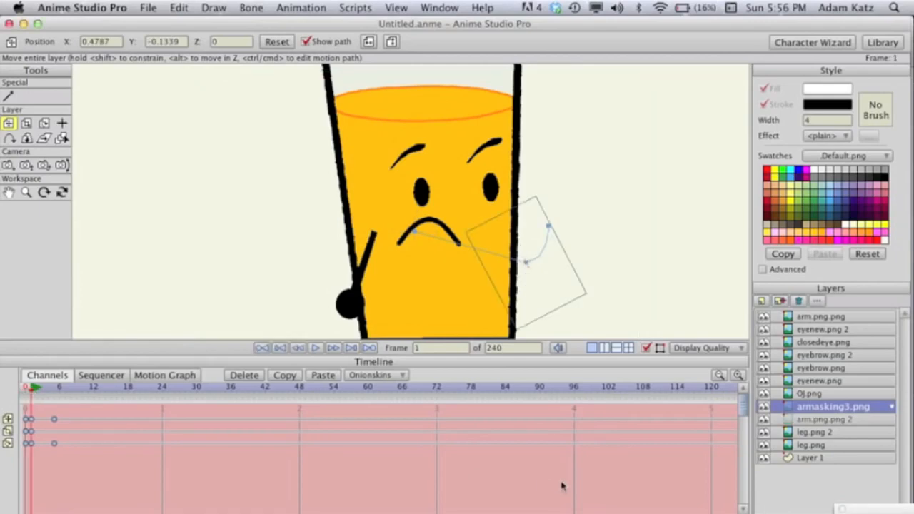
double_click(801, 406)
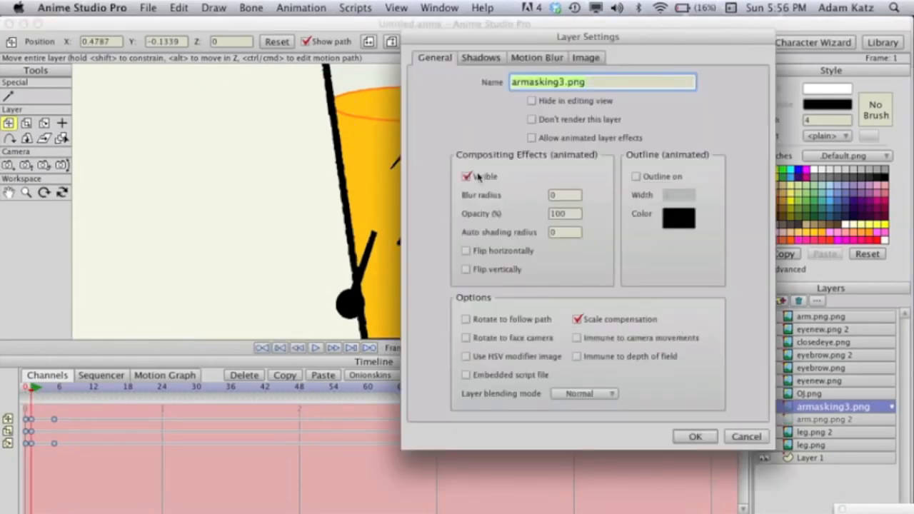
key("Return")
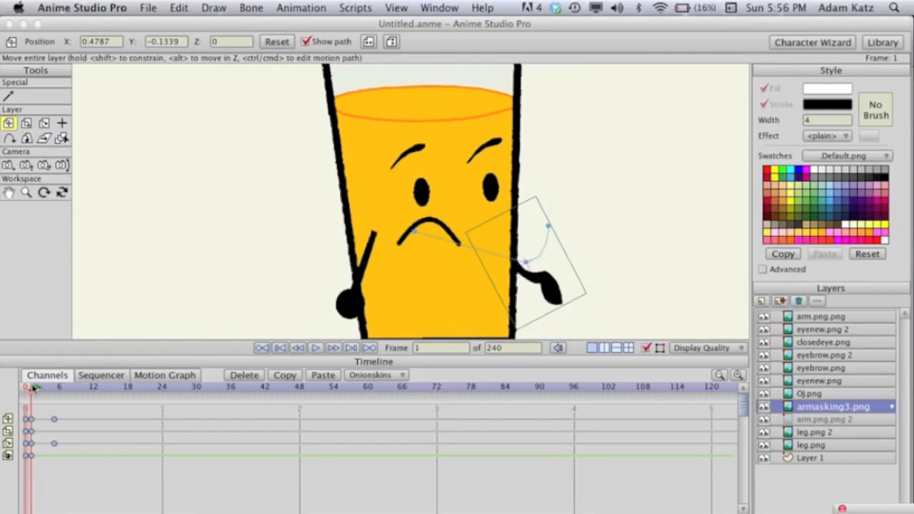
Step: Nudge armasking3.png slightly left at frame 2 to tuck the arm behind the glass, and check the adjacent frames
left_click(35, 388)
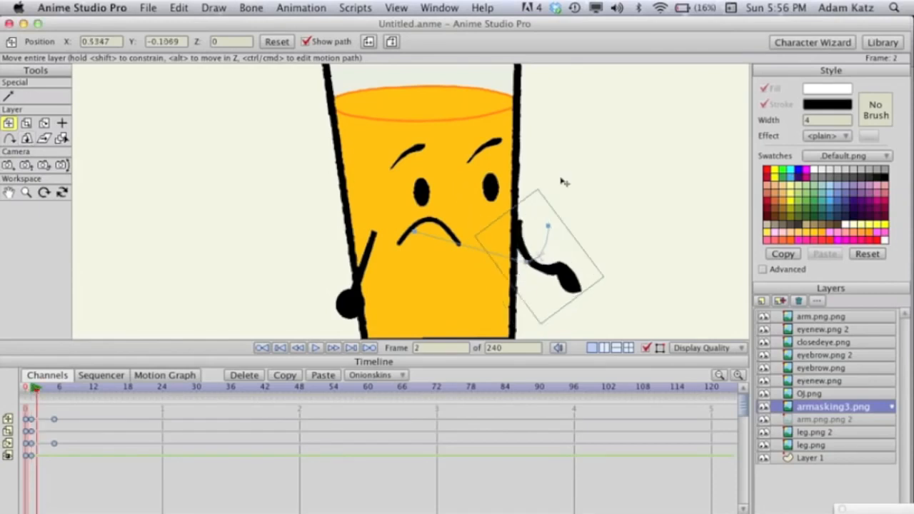
key("ctrl+Left")
key("ctrl+Right")
left_click_drag(599, 239, 592, 240)
key("ctrl+Left")
key("ctrl+Right")
key("ctrl+Right")
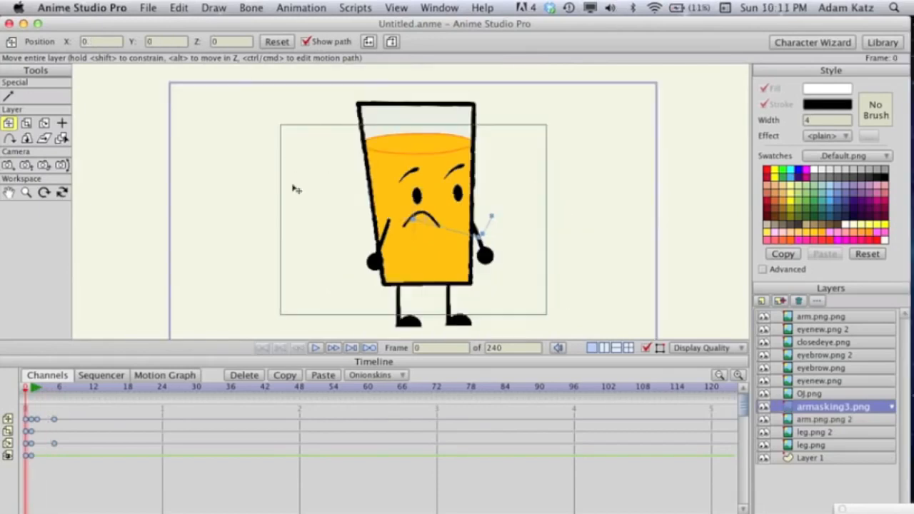
Step: Search the home folder for "newbiggrass" and add newbiggrass copy.png as a new image layer
scroll(590, 241, "down", 3)
scroll(589, 241, "up", 2)
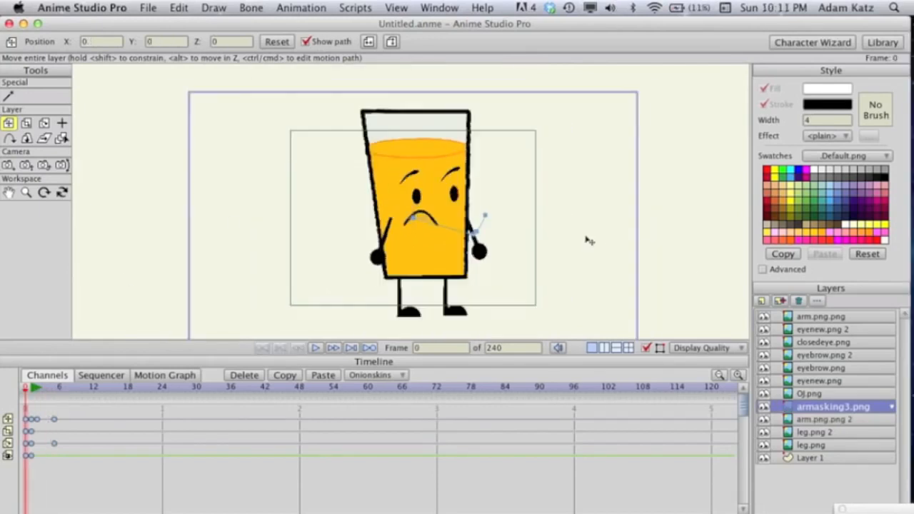
left_click(761, 301)
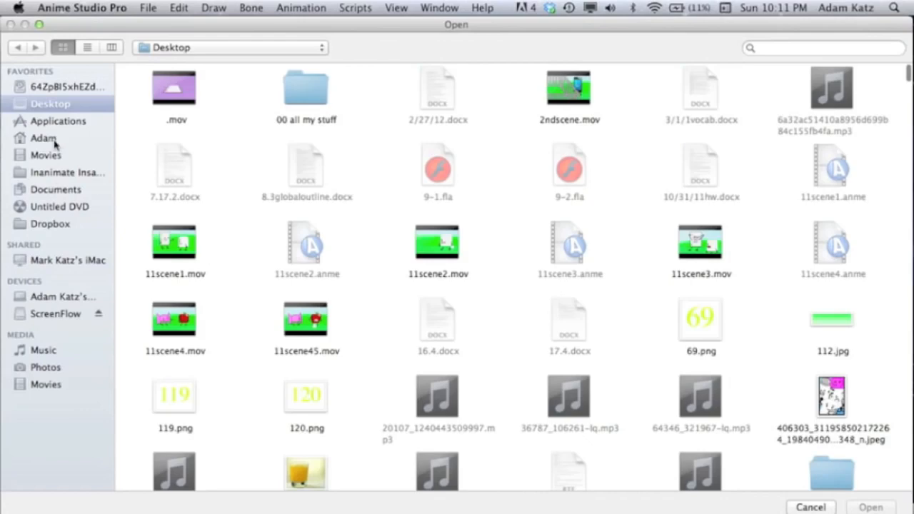
left_click(50, 139)
type("ne")
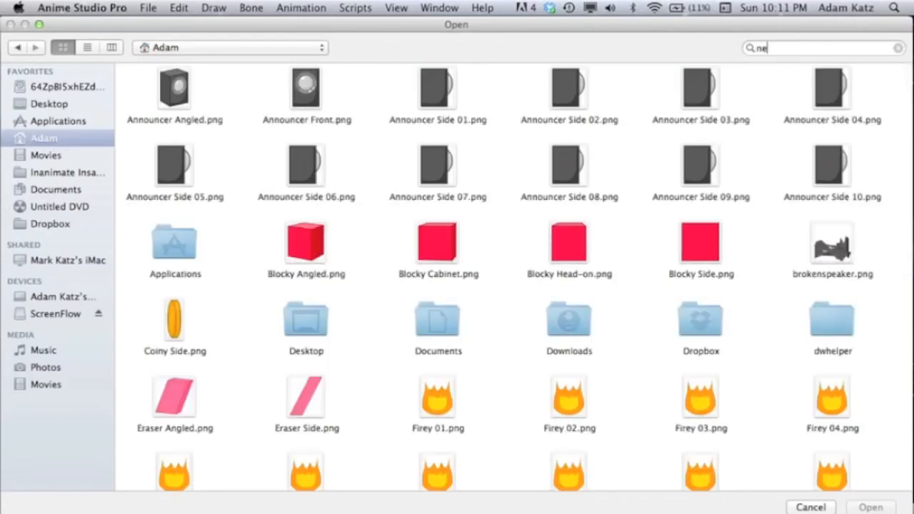
type("wbiggrass")
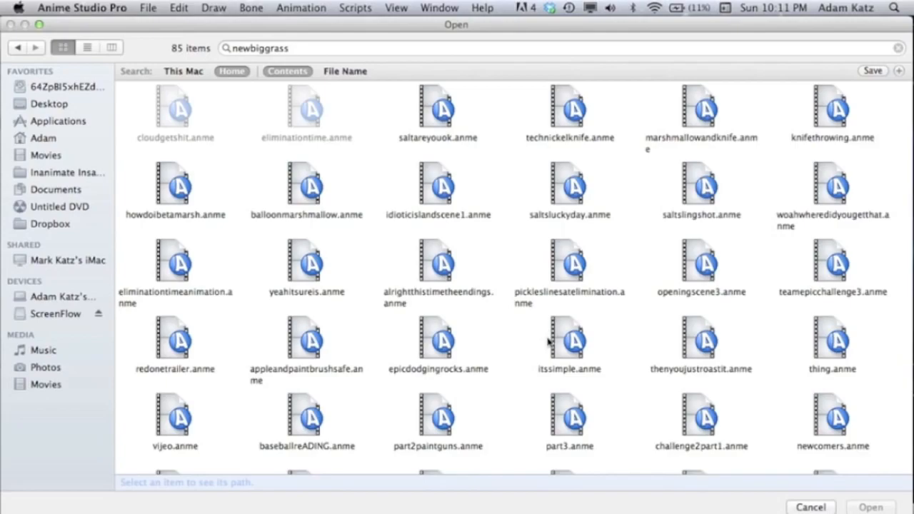
scroll(548, 340, "down", 10)
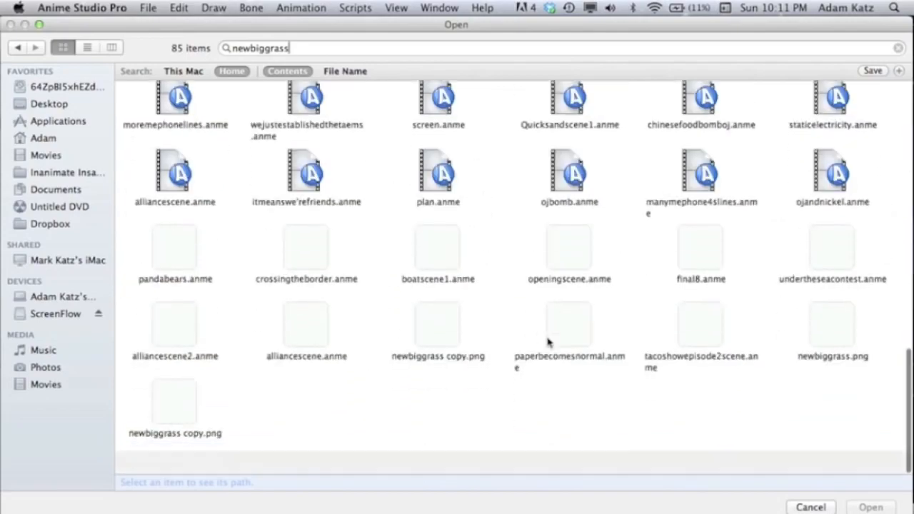
left_click(436, 350)
double_click(435, 350)
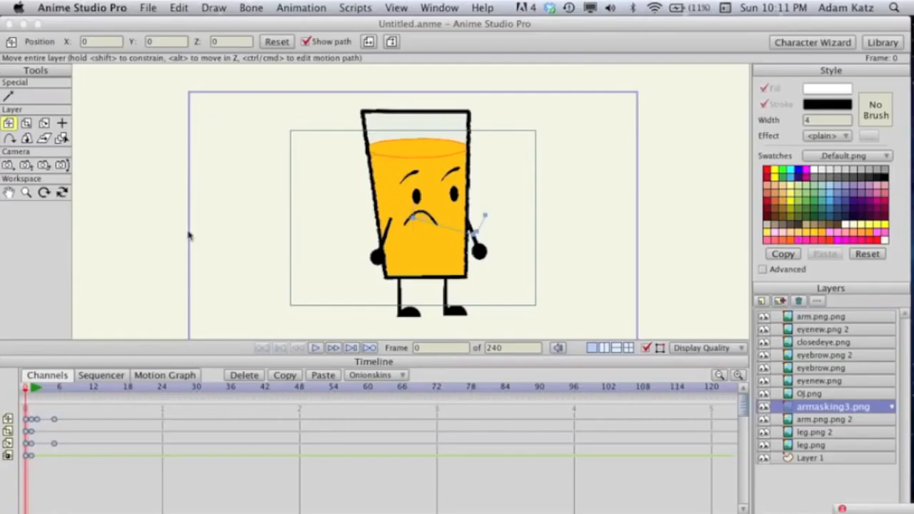
Step: Position the grass background at about X 0.67, Y 2.58 and put its layer below leg.png, behind the whole character
left_click_drag(265, 98, 454, 175)
left_click_drag(807, 406, 807, 466)
scroll(481, 265, "down", 3)
scroll(481, 265, "up", 2)
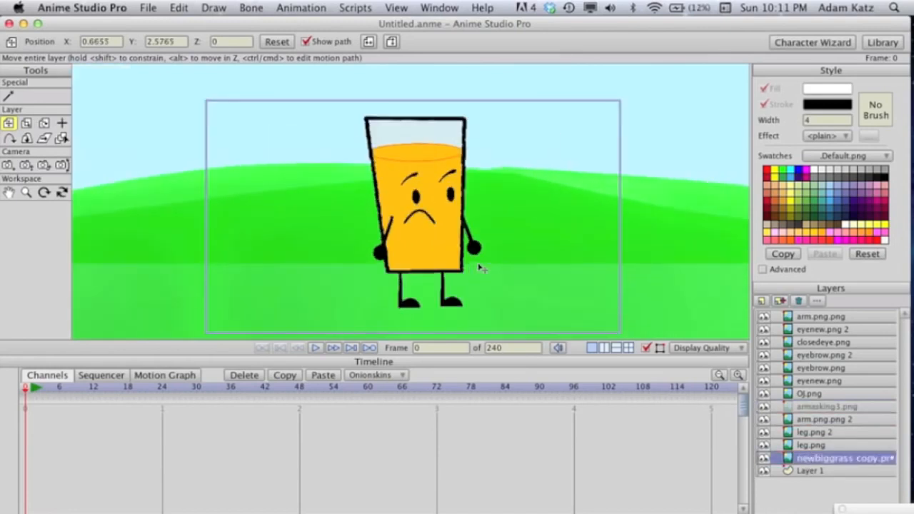
Step: Shift the newbiggrass copy.png background horizontally to about X 1.16 at frame 0, leaving its height as is
left_click_drag(506, 248, 513, 249)
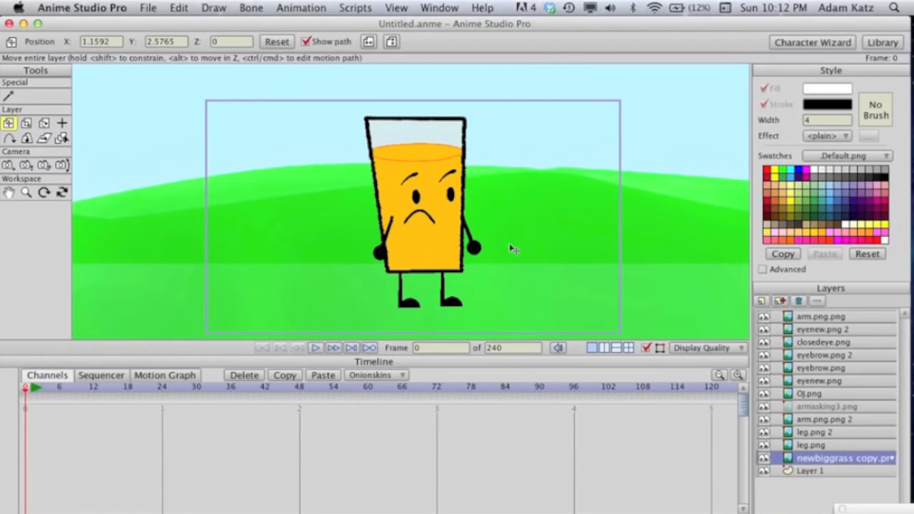
Step: Examine the assembled orange juice glass character against the grass background, both close up and with the full frame in view
scroll(512, 249, "up", 5)
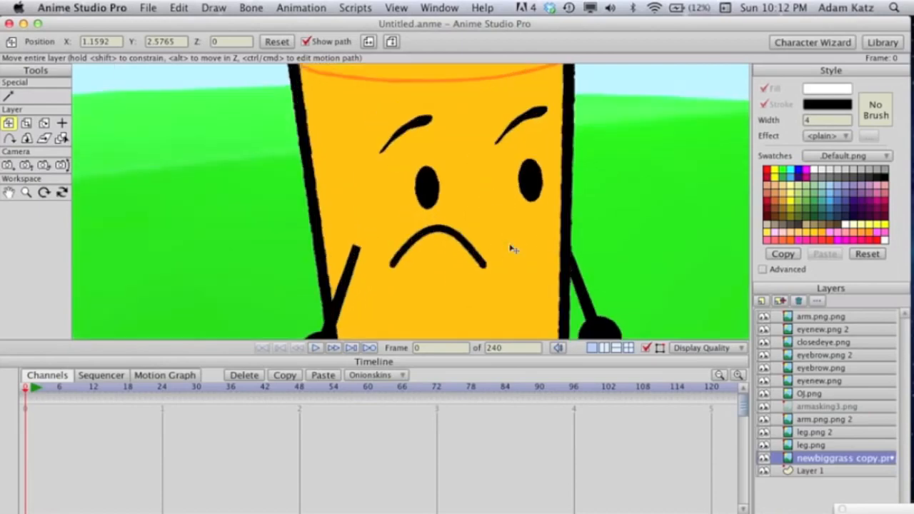
scroll(512, 248, "down", 4)
scroll(511, 249, "up", 1)
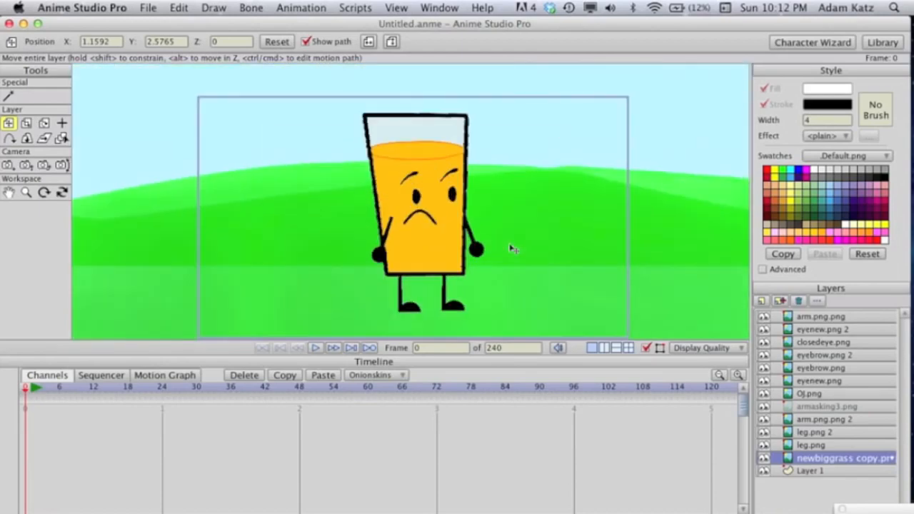
scroll(512, 248, "up", 6)
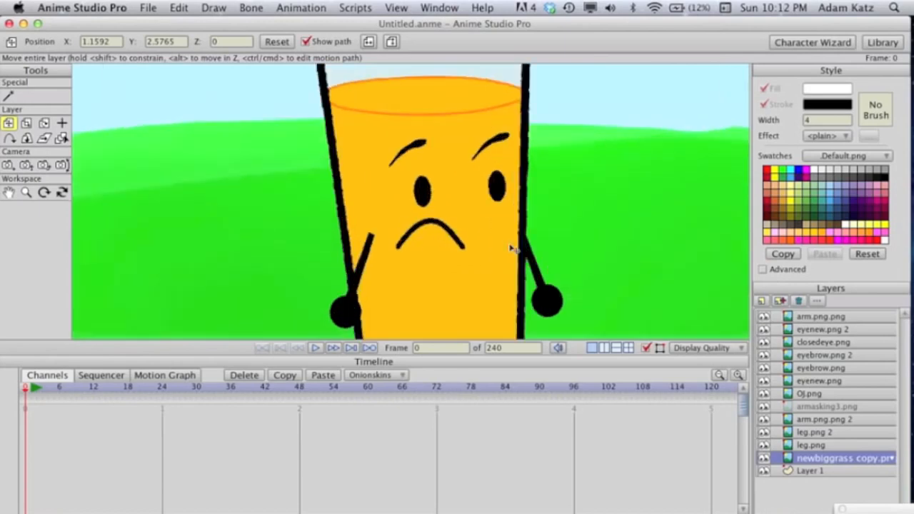
scroll(512, 249, "down", 3)
scroll(511, 248, "down", 3)
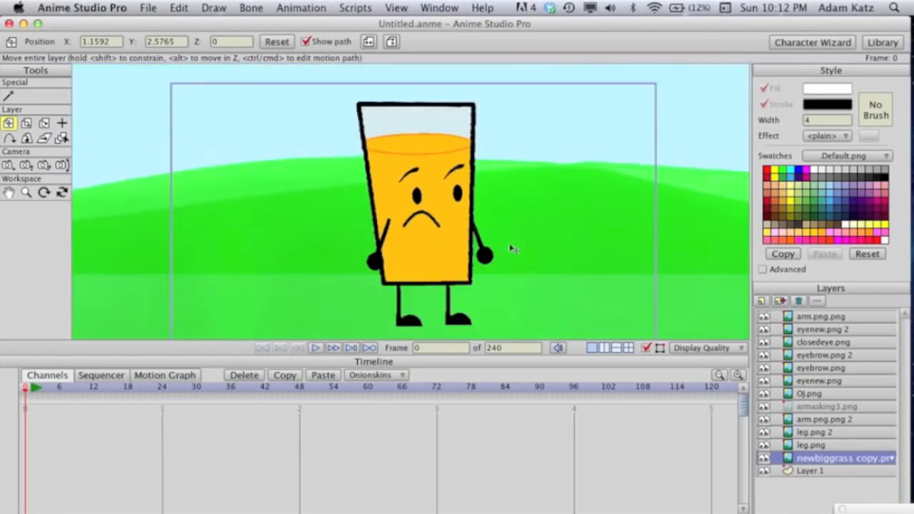
left_click(8, 192)
left_click_drag(389, 248, 385, 221)
left_click_drag(418, 249, 421, 256)
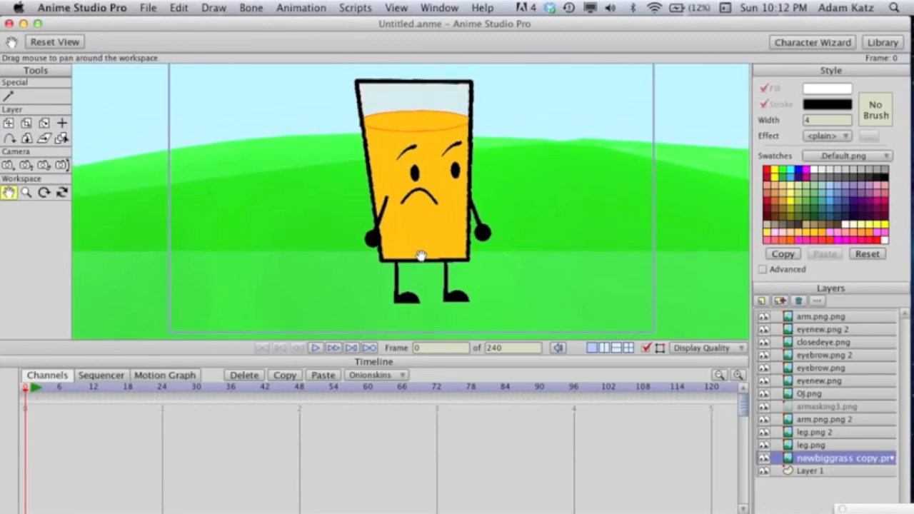
scroll(470, 271, "up", 2)
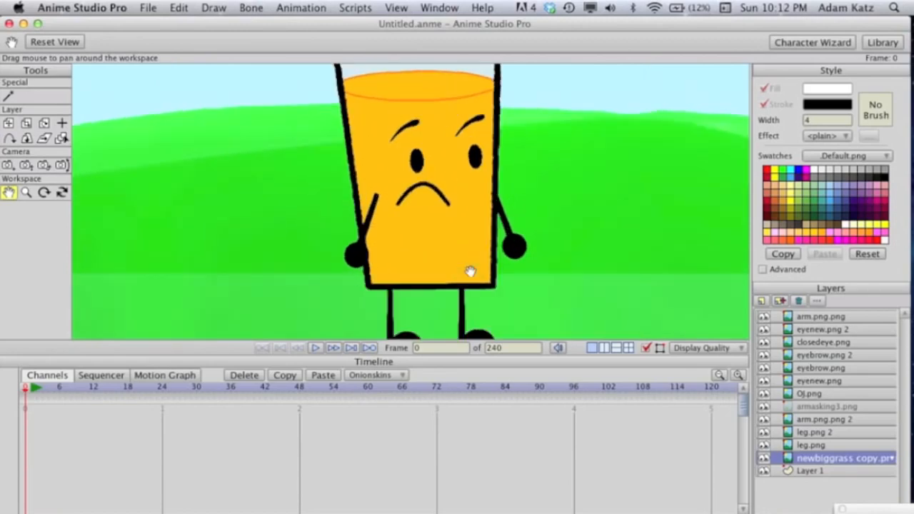
scroll(470, 271, "down", 3)
scroll(468, 268, "up", 2)
scroll(469, 268, "down", 2)
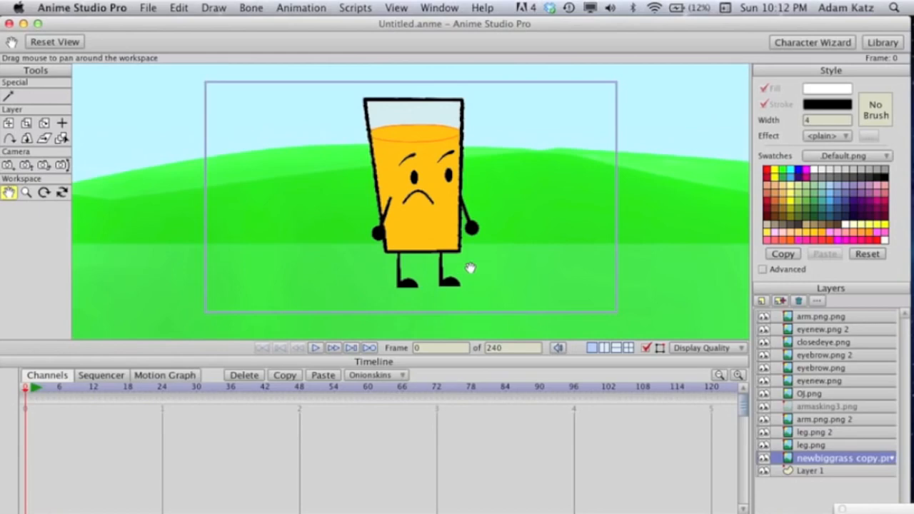
scroll(484, 230, "up", 4)
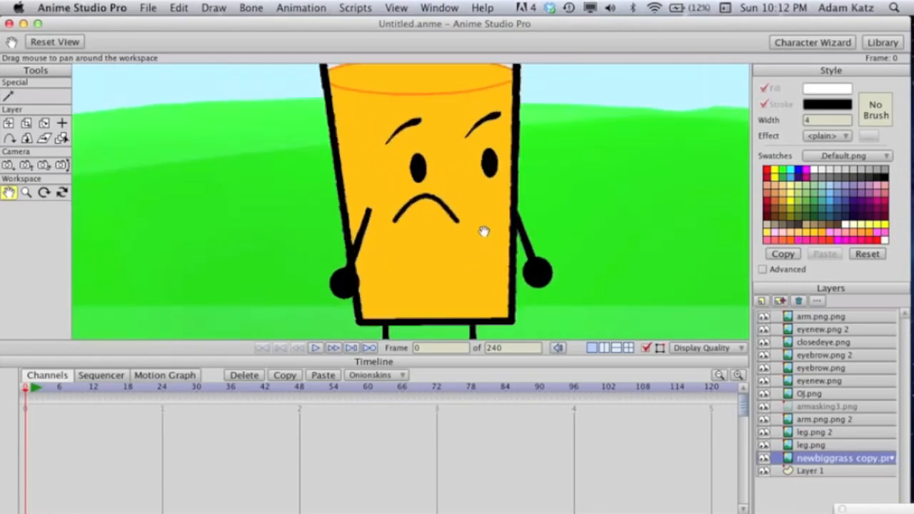
scroll(484, 230, "down", 3)
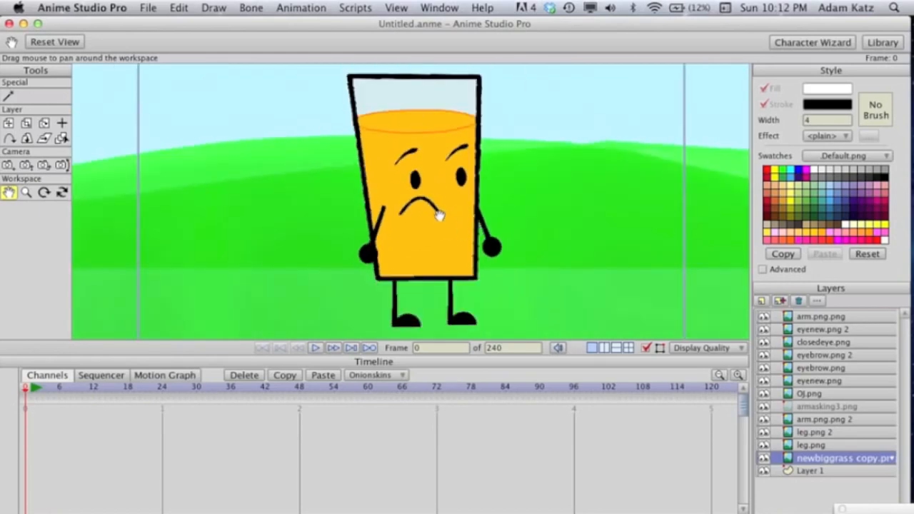